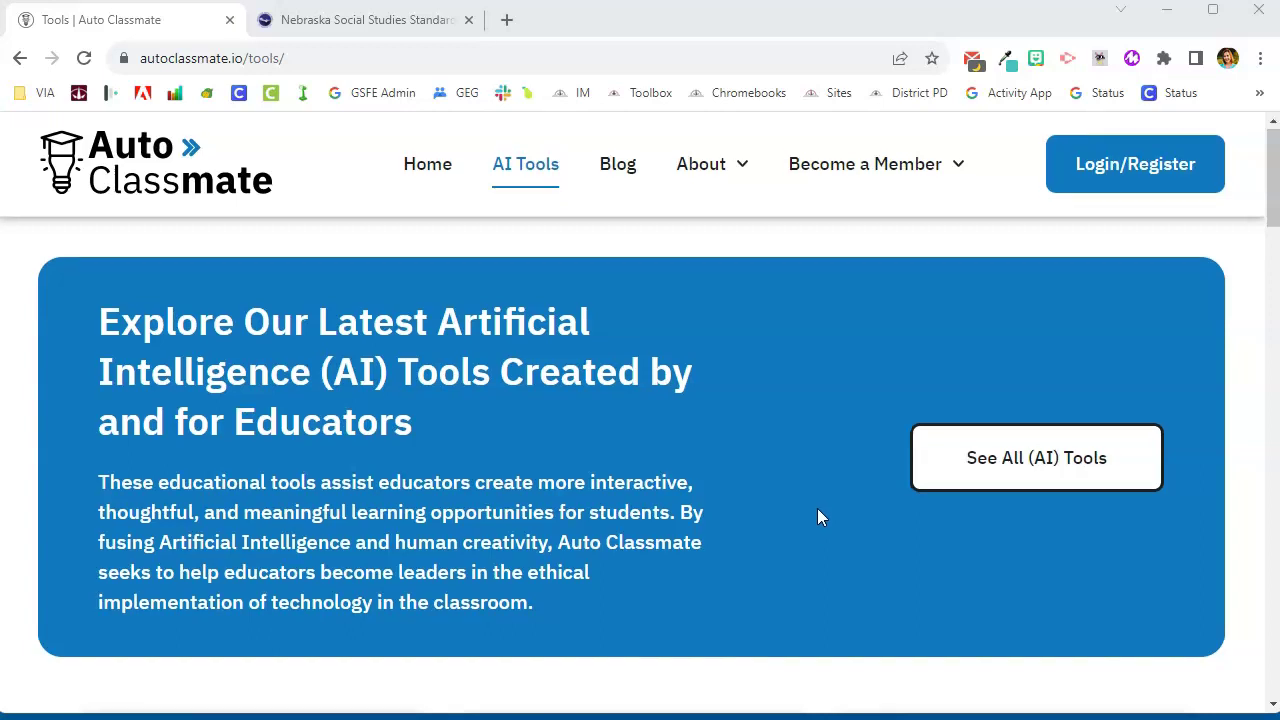
- Launch the AI-Powered Lesson Plan Generator and go to its empty Grade Level(s) field
{"action": "scroll", "coordinate": [817, 515], "scroll_direction": "down", "scroll_amount": 5}
{"action": "scroll", "coordinate": [819, 505], "scroll_direction": "down", "scroll_amount": 1}
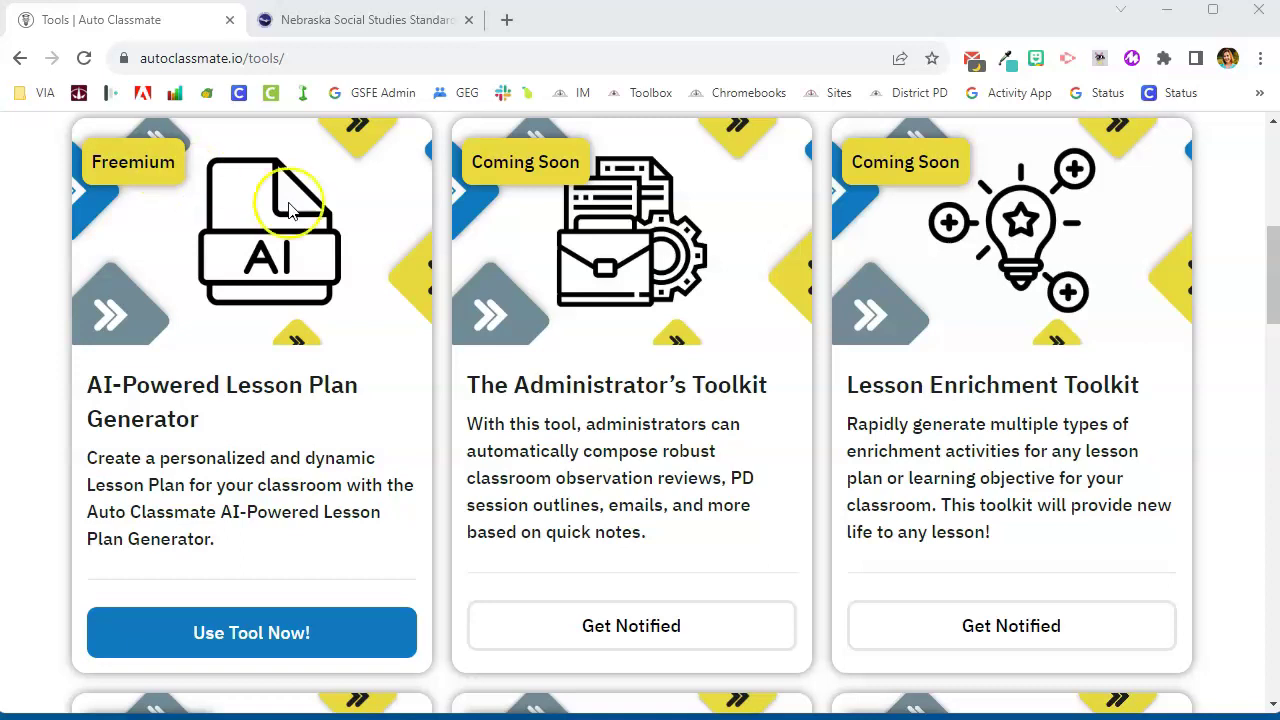
{"action": "scroll", "coordinate": [1245, 287], "scroll_direction": "down", "scroll_amount": 6}
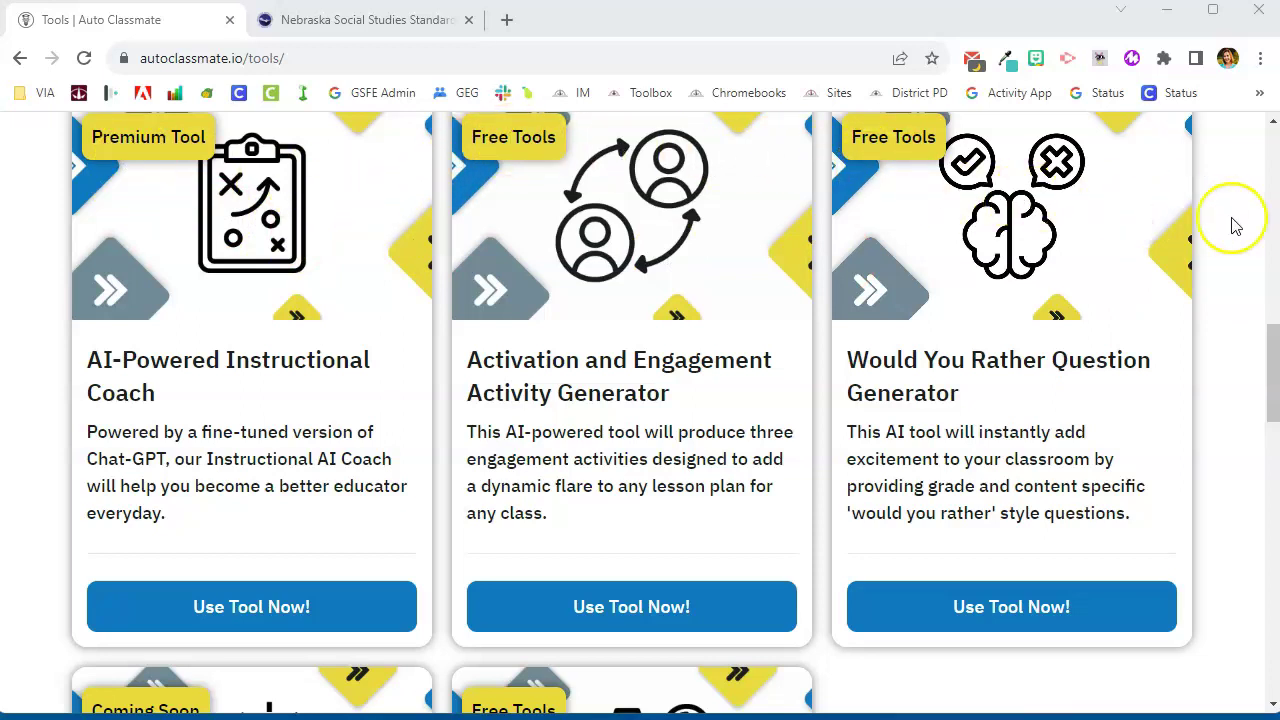
{"action": "scroll", "coordinate": [1248, 227], "scroll_direction": "down", "scroll_amount": 3}
{"action": "scroll", "coordinate": [1248, 227], "scroll_direction": "down", "scroll_amount": 3}
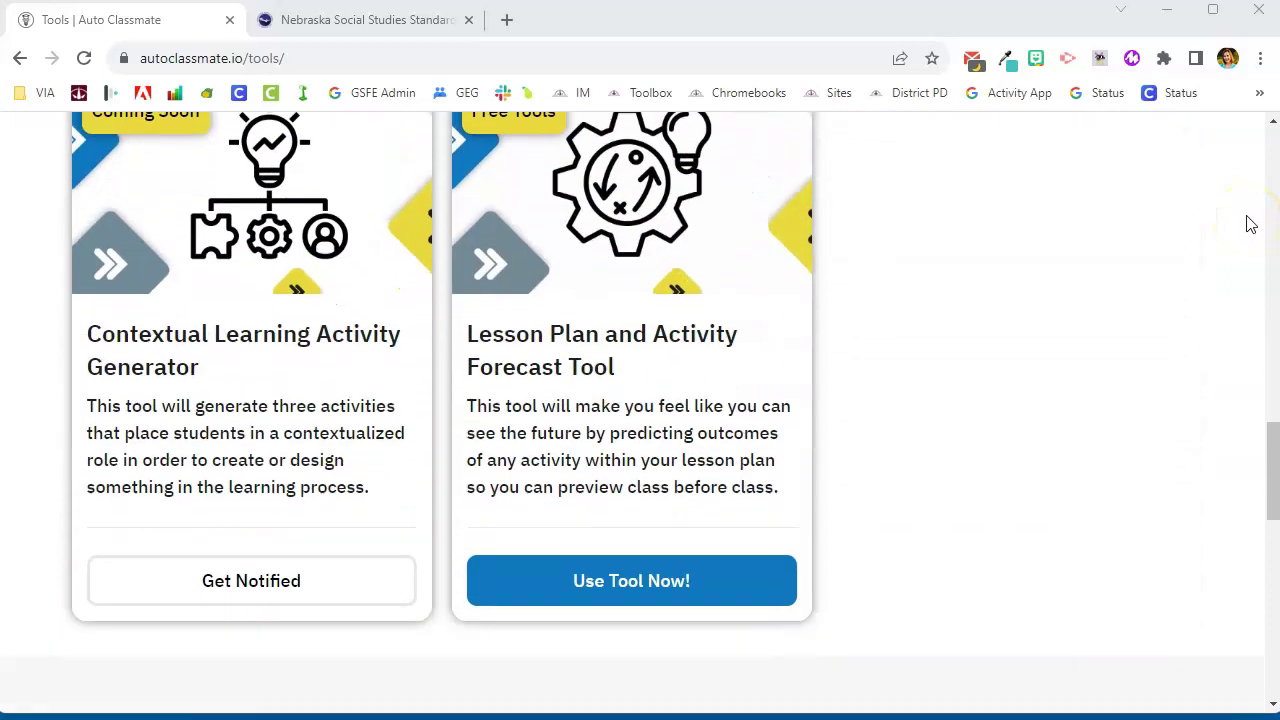
{"action": "scroll", "coordinate": [1248, 224], "scroll_direction": "up", "scroll_amount": 1}
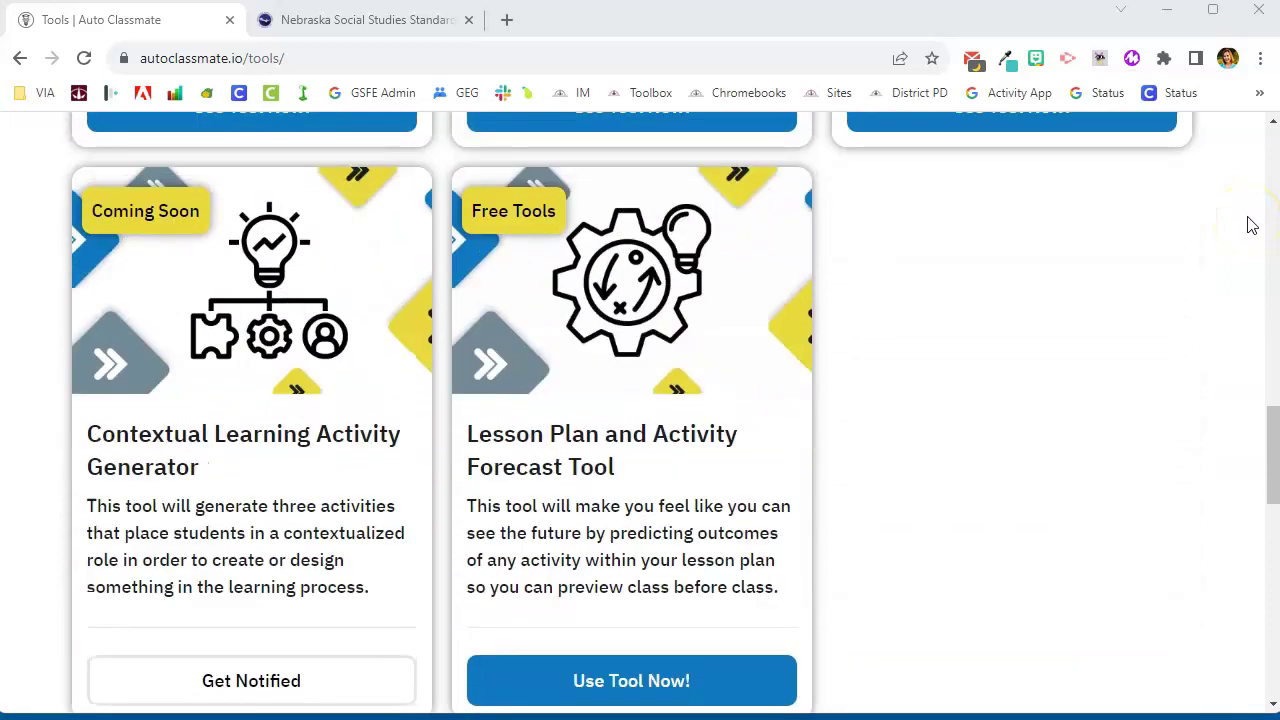
{"action": "scroll", "coordinate": [1149, 266], "scroll_direction": "up", "scroll_amount": 6}
{"action": "scroll", "coordinate": [1149, 269], "scroll_direction": "up", "scroll_amount": 5}
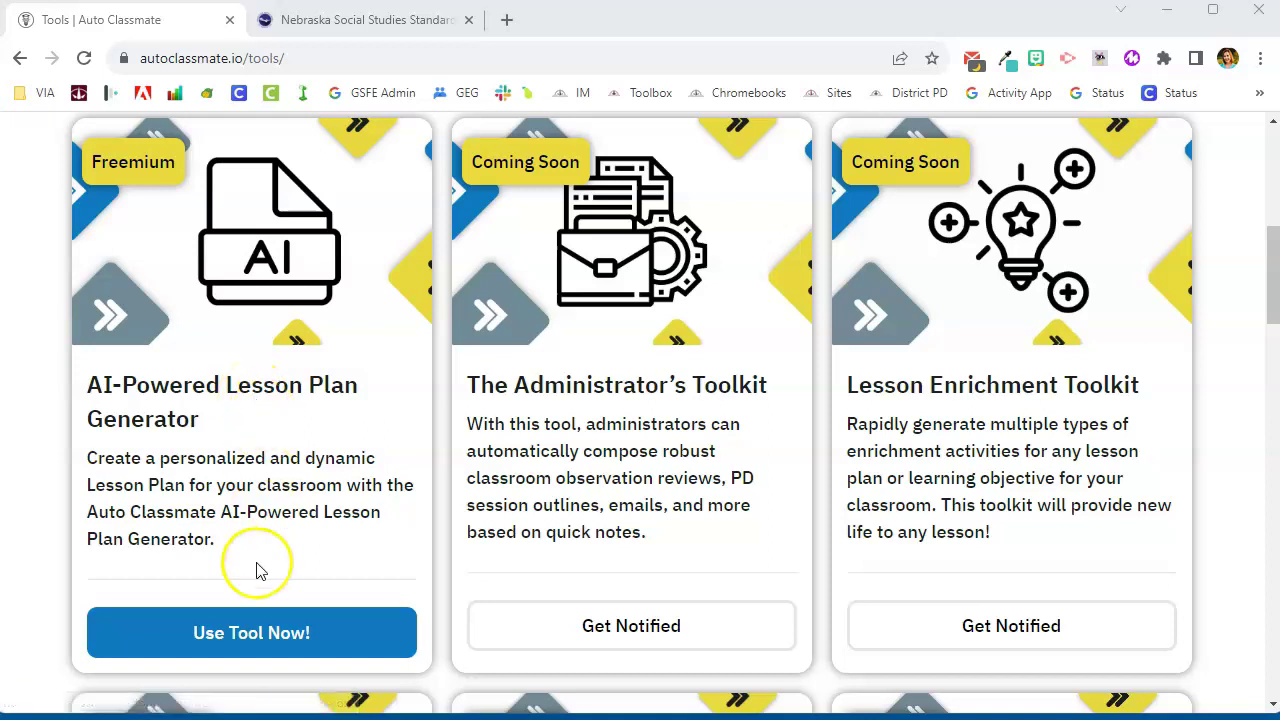
{"action": "left_click", "coordinate": [259, 632]}
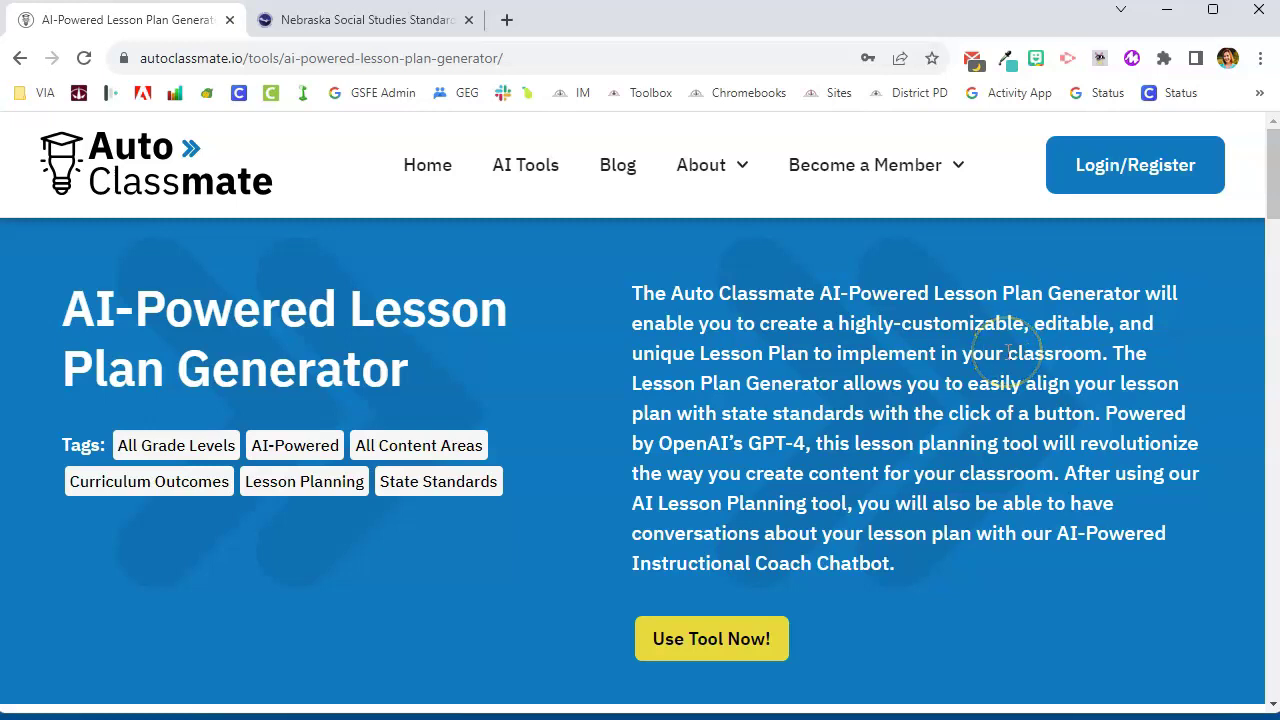
{"action": "scroll", "coordinate": [1008, 350], "scroll_direction": "down", "scroll_amount": 7}
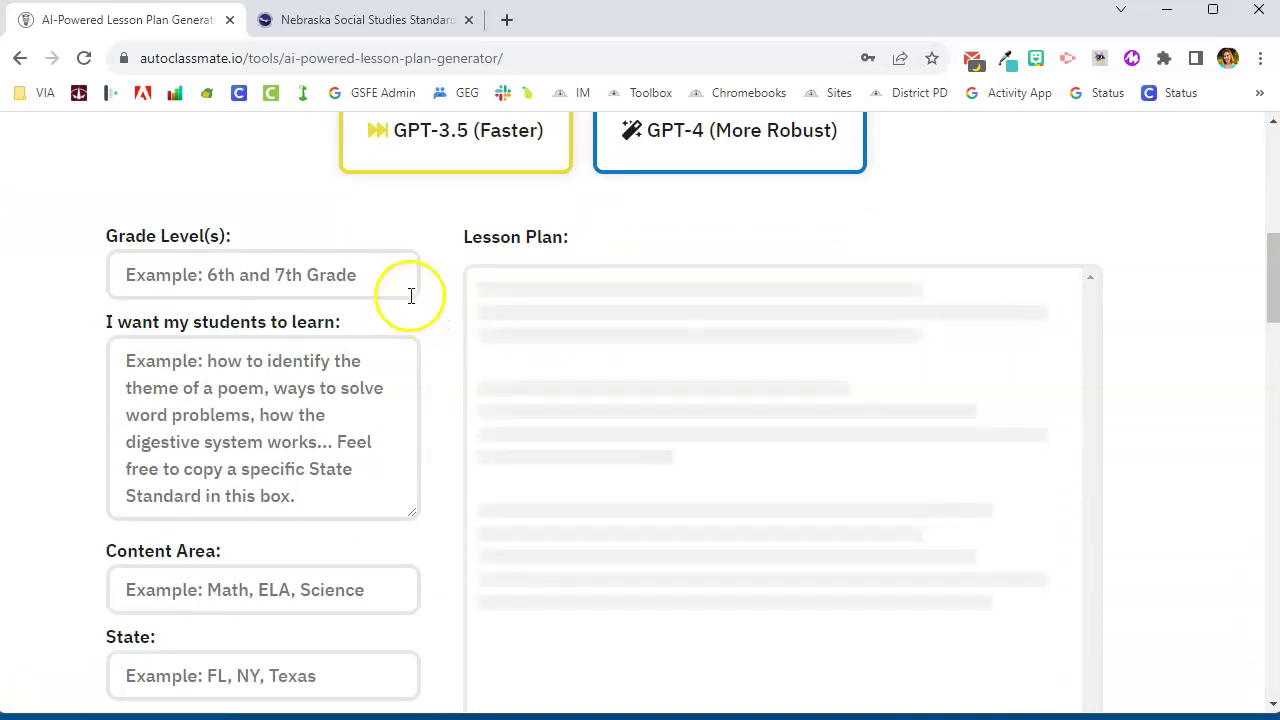
{"action": "left_click", "coordinate": [385, 277]}
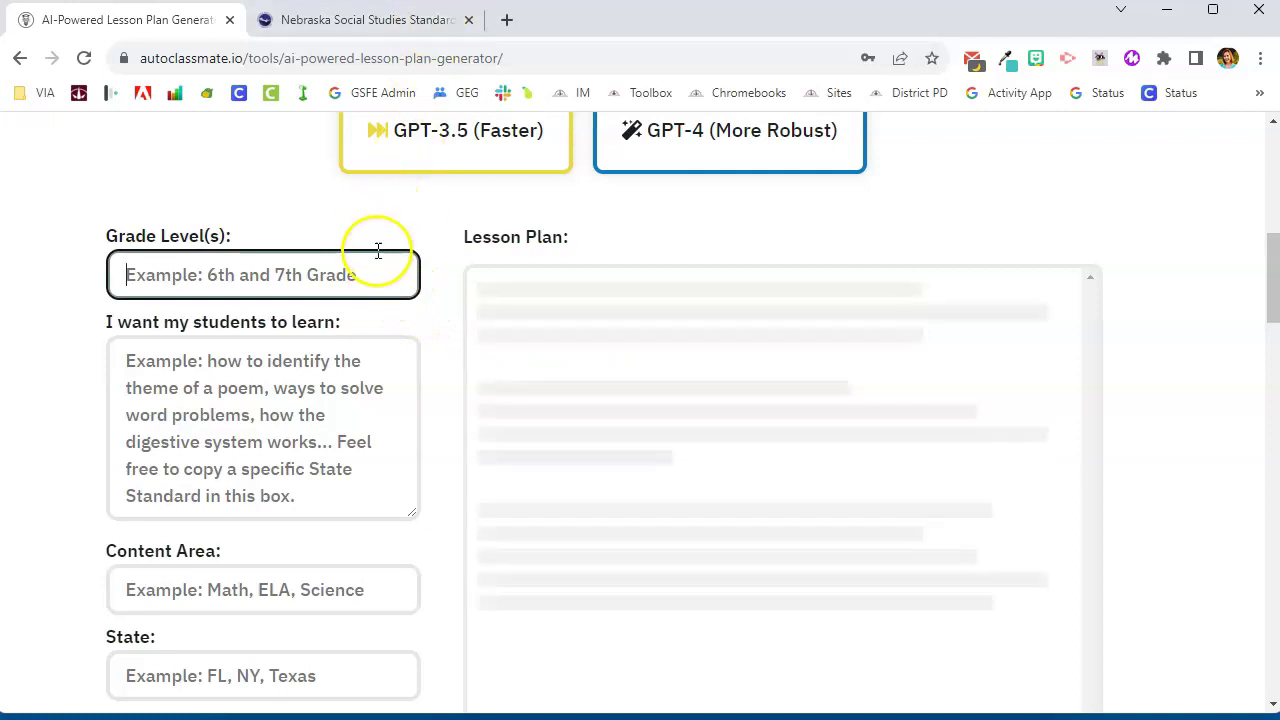
- Enter 5th Grade as the lesson's grade level
{"action": "left_click", "coordinate": [354, 22]}
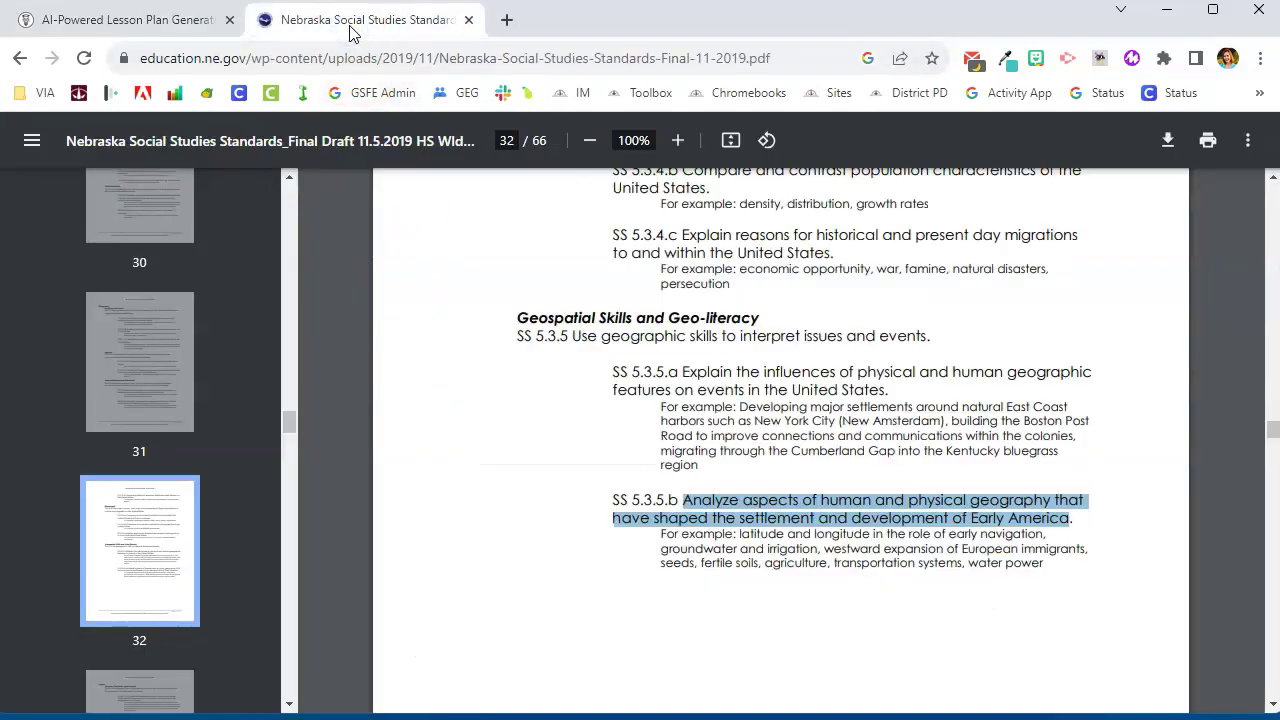
{"action": "left_click", "coordinate": [125, 18]}
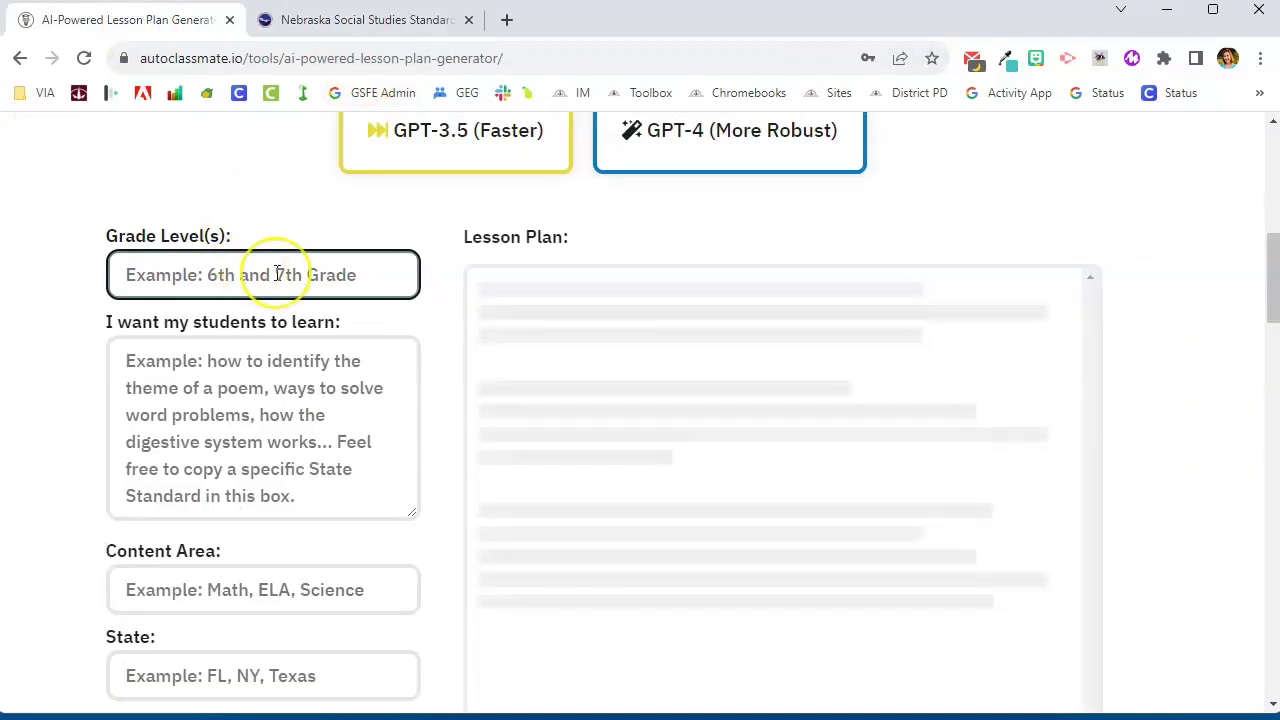
{"action": "type", "text": "6"}
{"action": "key", "text": "BackSpace"}
{"action": "type", "text": "6th"}
{"action": "key", "text": "BackSpace"}
{"action": "key", "text": "BackSpace"}
{"action": "key", "text": "BackSpace"}
{"action": "type", "text": "5"}
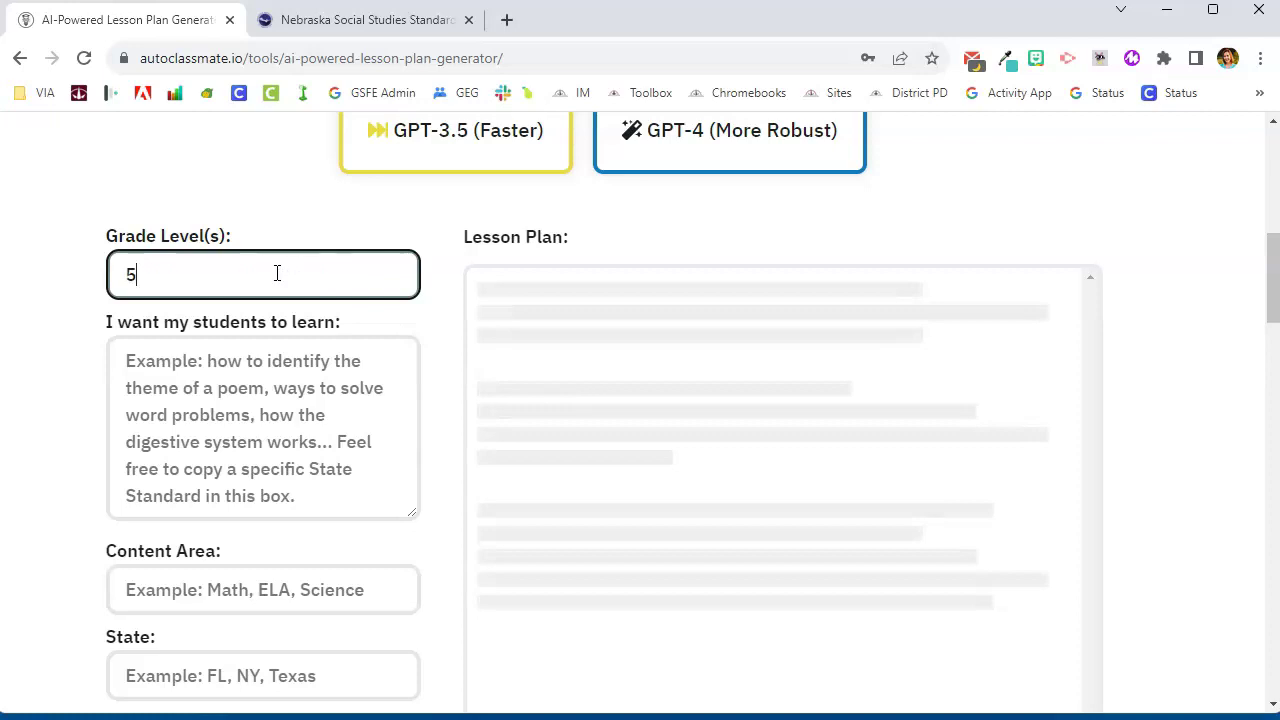
{"action": "type", "text": "th Grade"}
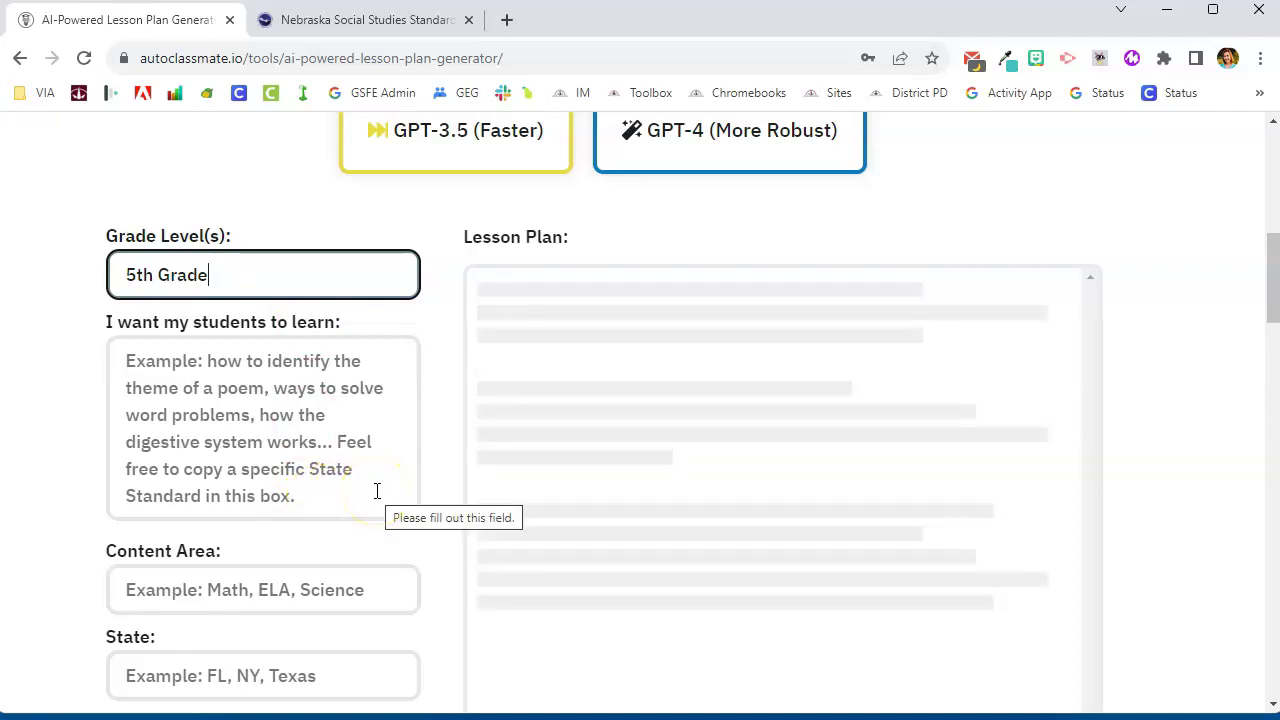
- Paste Nebraska standard SS 5.3.5.b on geography shaping Early America as the learning goal
{"action": "left_click", "coordinate": [411, 28]}
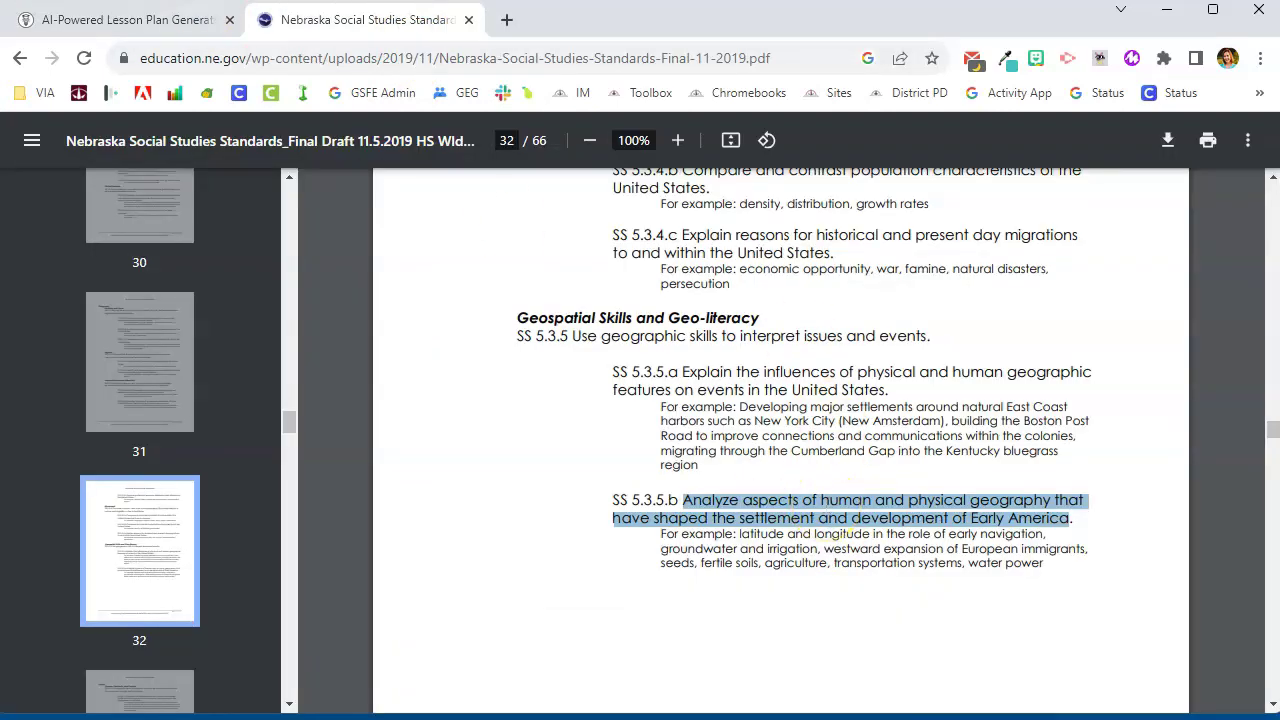
{"action": "left_click", "coordinate": [132, 22]}
{"action": "left_click", "coordinate": [199, 371]}
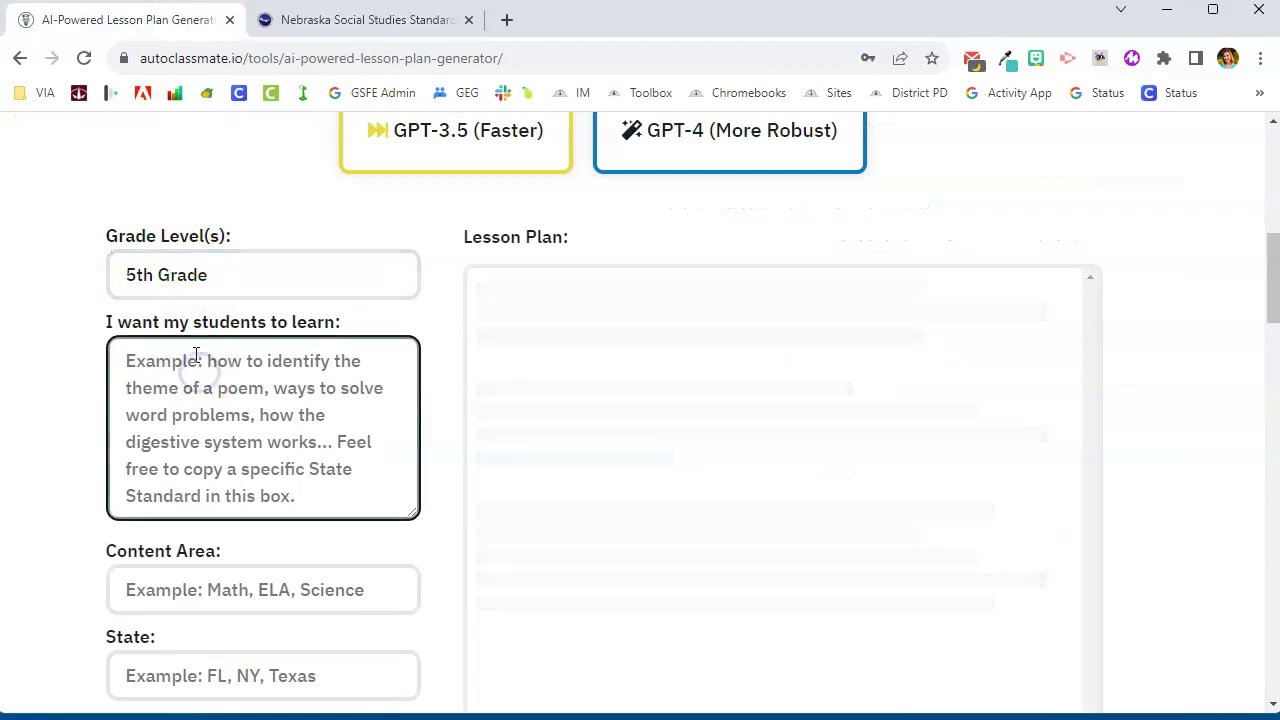
{"action": "type", "text": "Analyze aspects of human and physical geography that have shaped the settlement and development of Early America"}
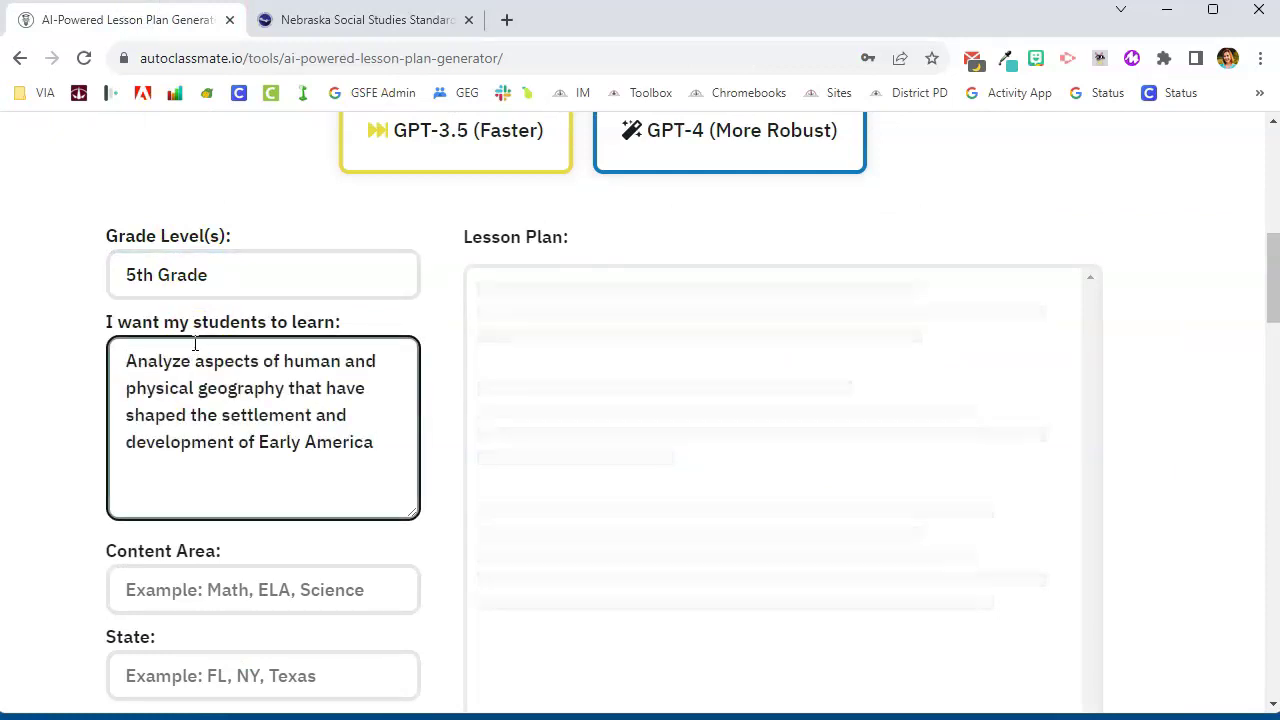
{"action": "left_click", "coordinate": [265, 591]}
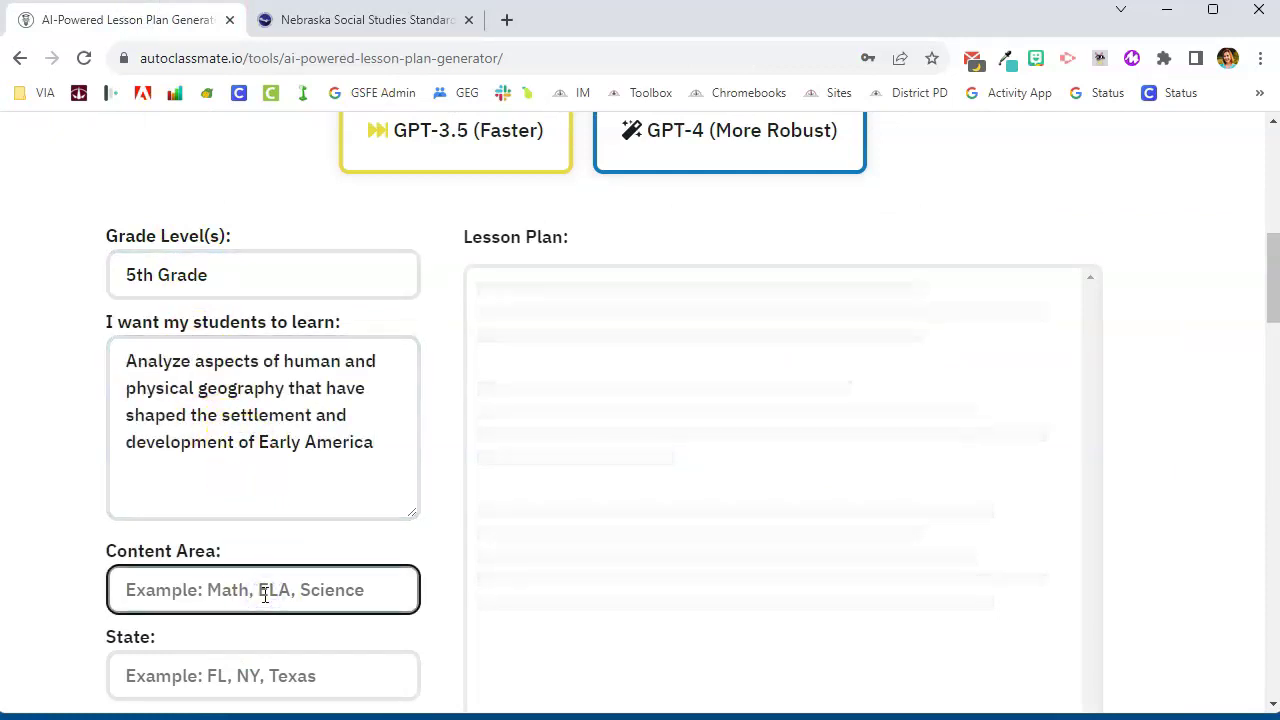
- Enter Social Studies and Nebraska, require state-standards alignment, and generate the lesson plan
{"action": "type", "text": "Sco"}
{"action": "type", "text": "ocial Studies"}
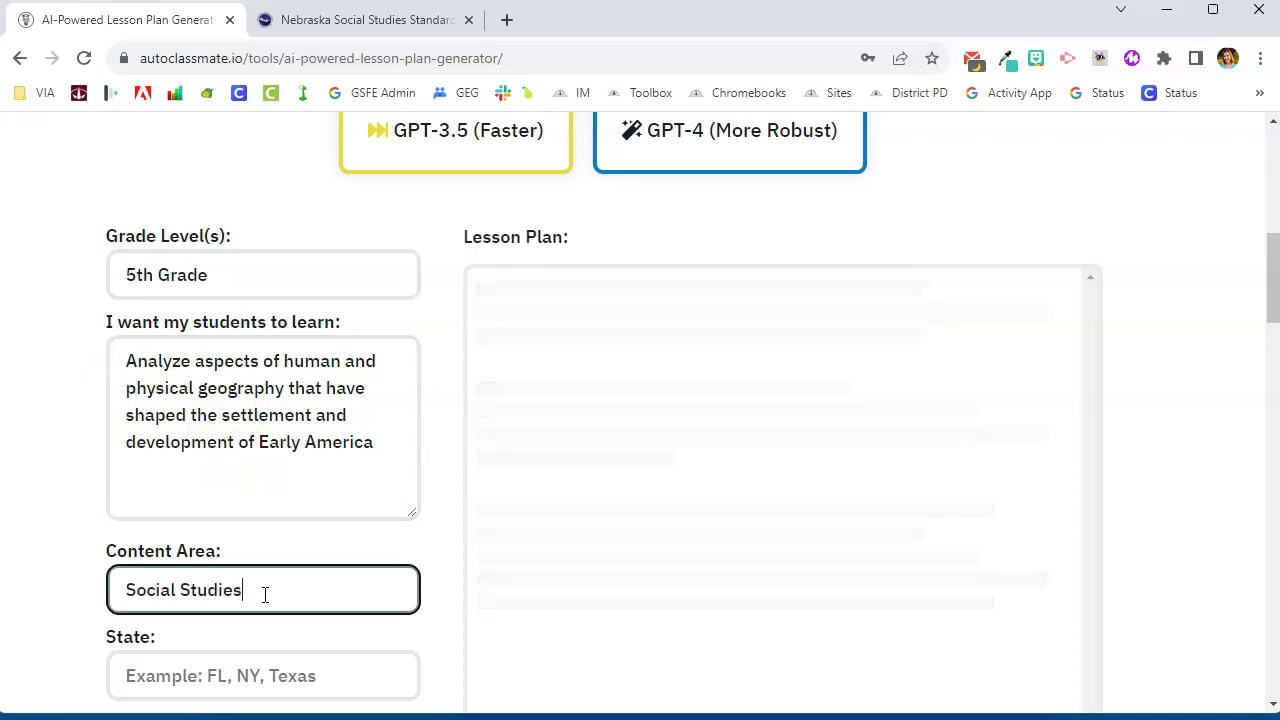
{"action": "scroll", "coordinate": [243, 470], "scroll_direction": "down", "scroll_amount": 3}
{"action": "left_click", "coordinate": [250, 384]}
{"action": "type", "text": "Nebraska"}
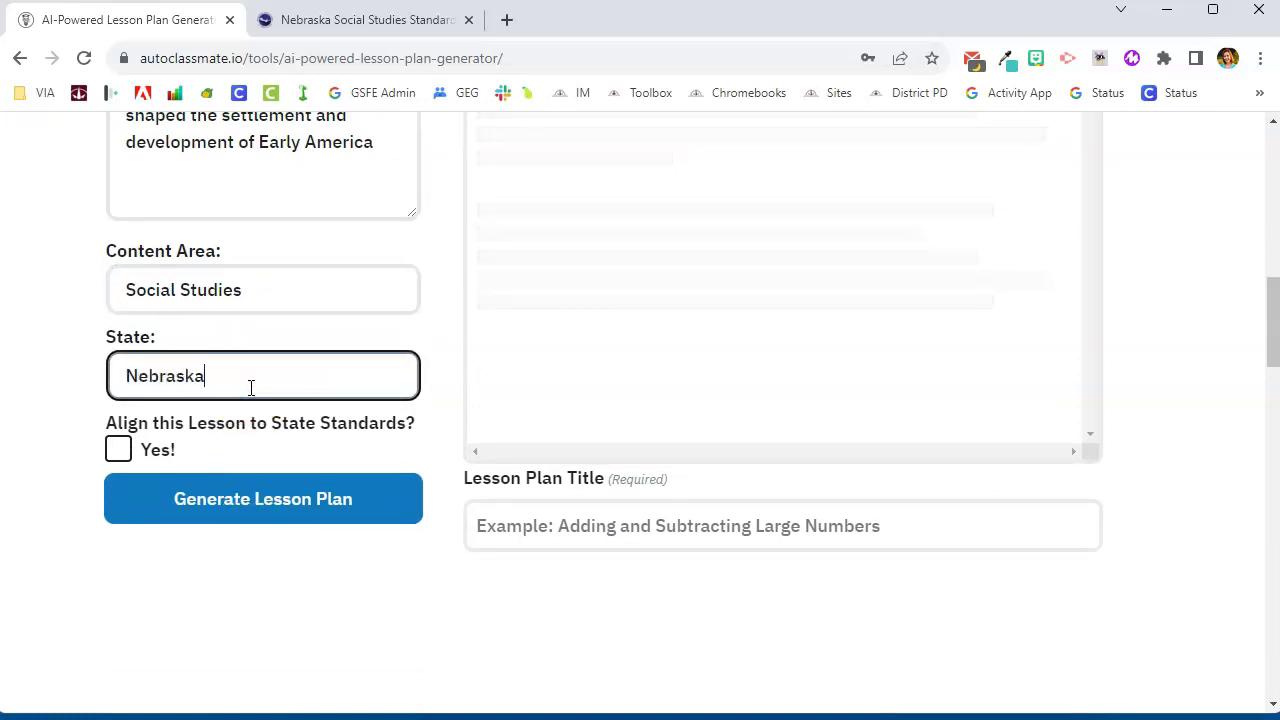
{"action": "left_click", "coordinate": [119, 449]}
{"action": "left_click", "coordinate": [266, 500]}
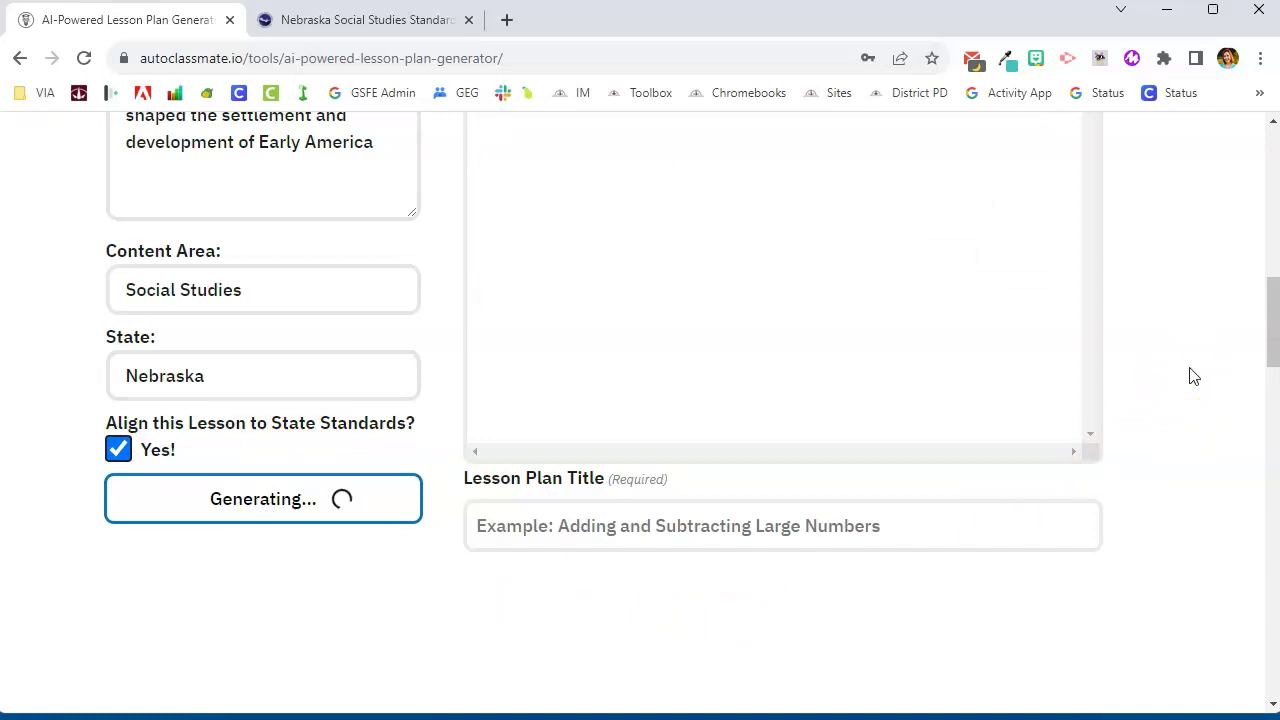
{"action": "scroll", "coordinate": [1193, 376], "scroll_direction": "up", "scroll_amount": 2}
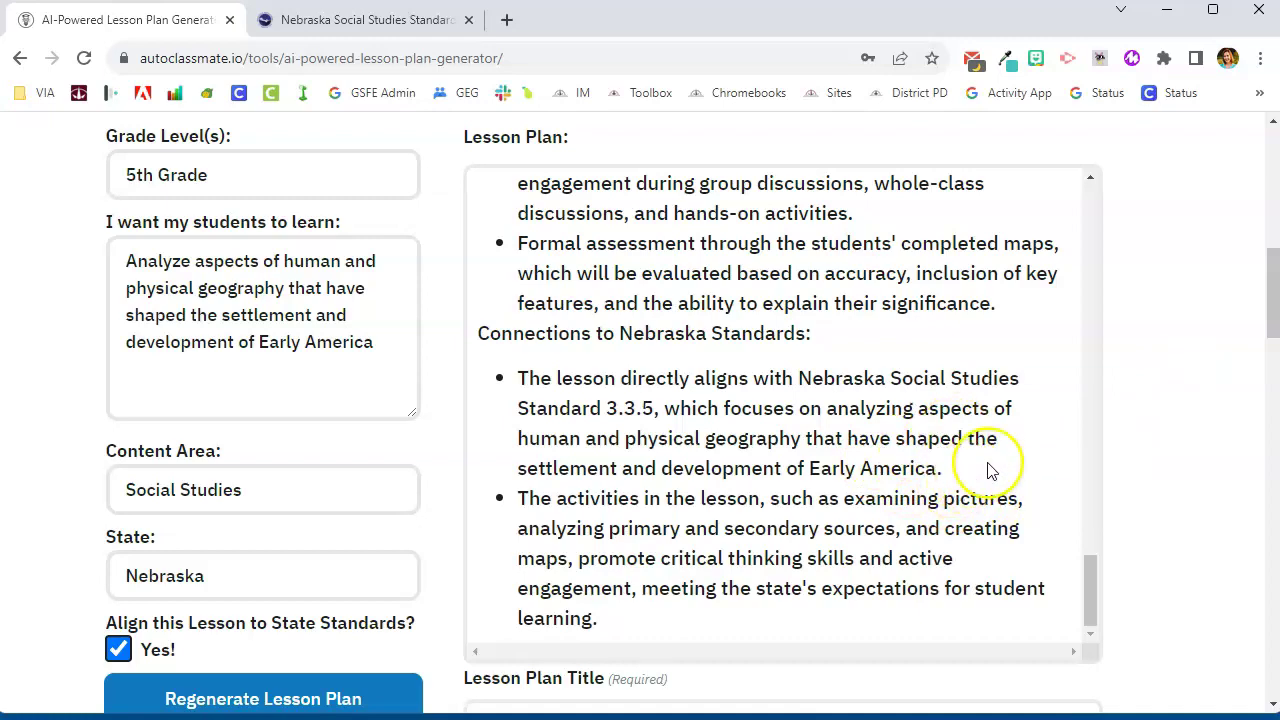
- Review the generated plan's five timed procedures, assessment and Nebraska Standard 3.3.5 connections
{"action": "scroll", "coordinate": [990, 470], "scroll_direction": "up", "scroll_amount": 15}
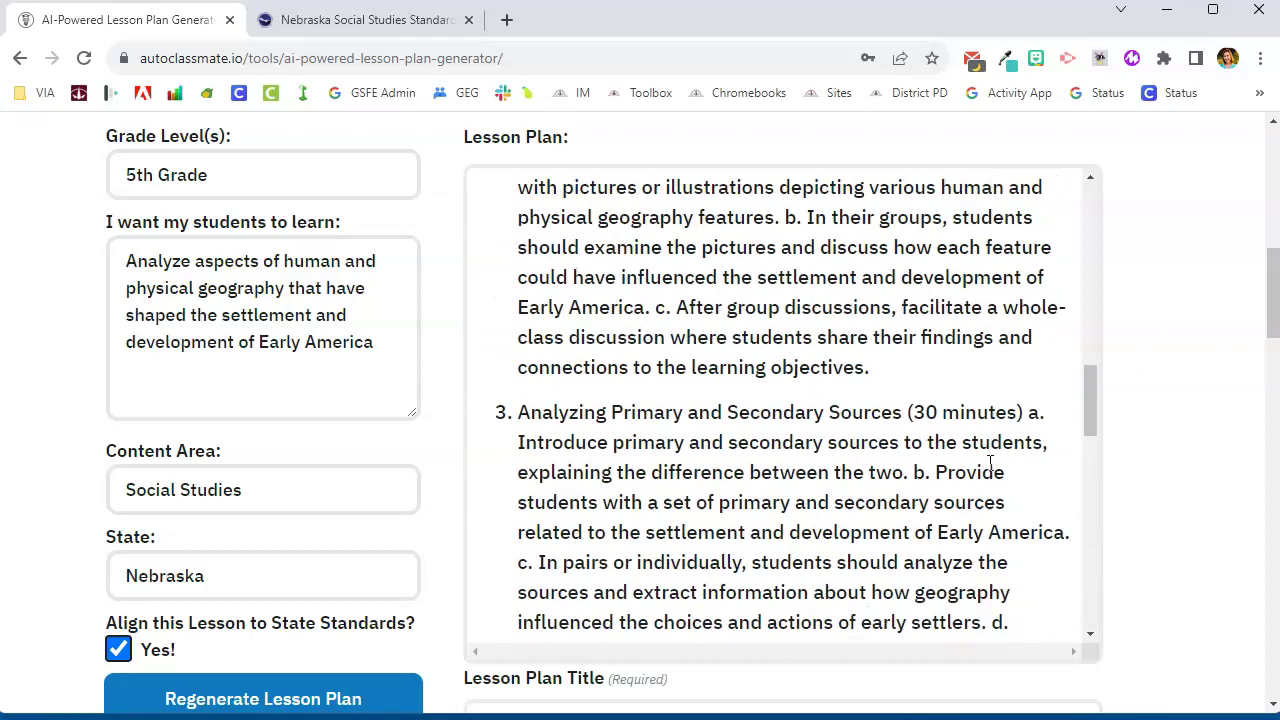
{"action": "scroll", "coordinate": [990, 462], "scroll_direction": "up", "scroll_amount": 5}
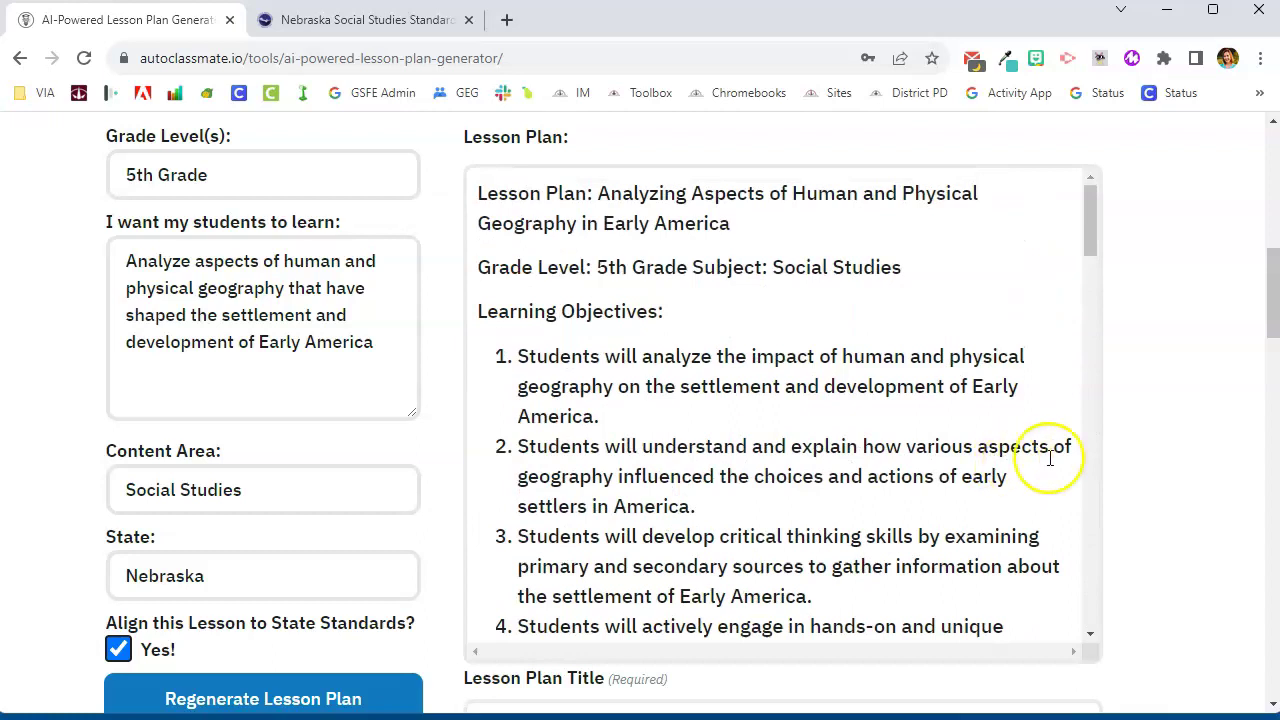
{"action": "scroll", "coordinate": [957, 375], "scroll_direction": "down", "scroll_amount": 5}
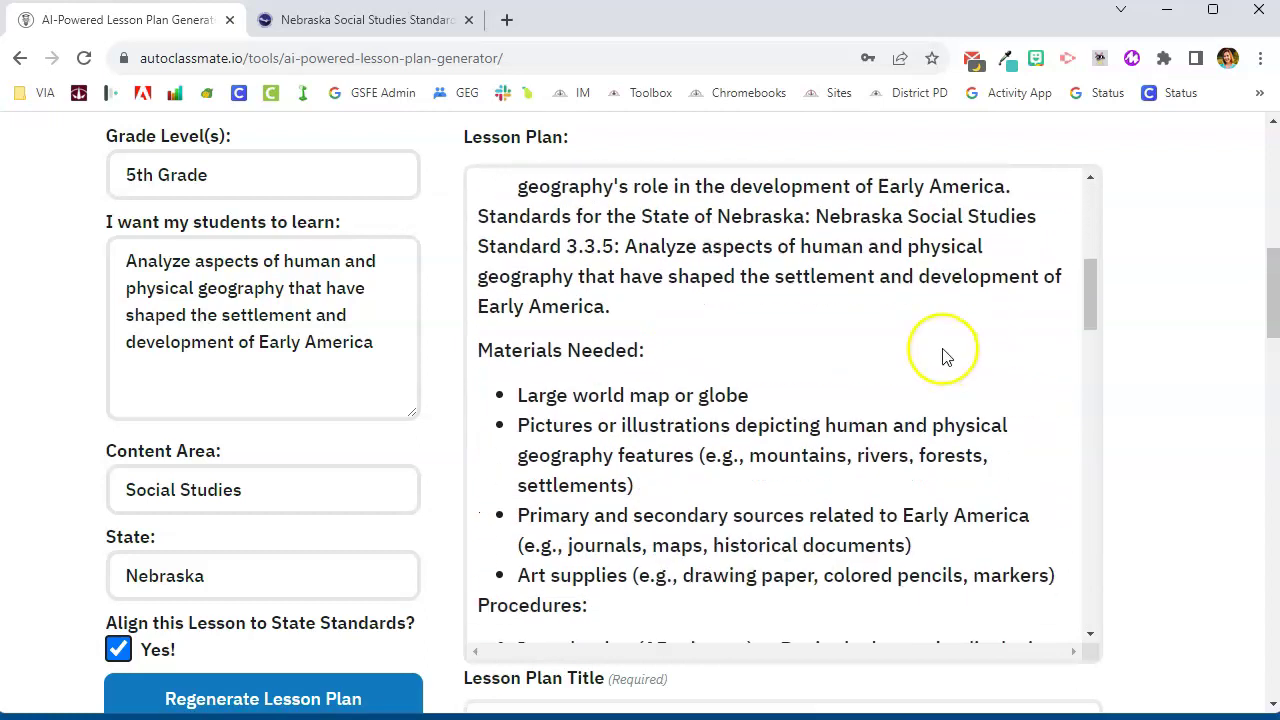
{"action": "scroll", "coordinate": [943, 352], "scroll_direction": "down", "scroll_amount": 2}
{"action": "scroll", "coordinate": [943, 345], "scroll_direction": "up", "scroll_amount": 1}
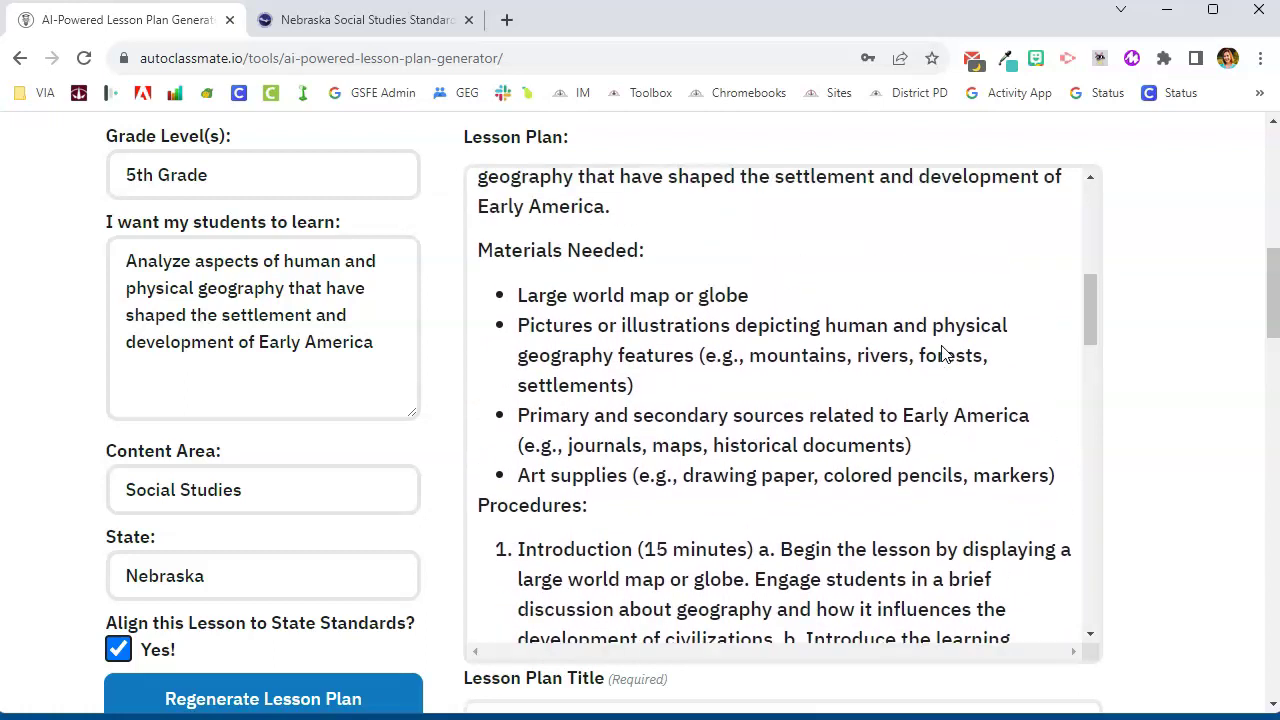
{"action": "scroll", "coordinate": [943, 345], "scroll_direction": "down", "scroll_amount": 2}
{"action": "scroll", "coordinate": [943, 346], "scroll_direction": "down", "scroll_amount": 1}
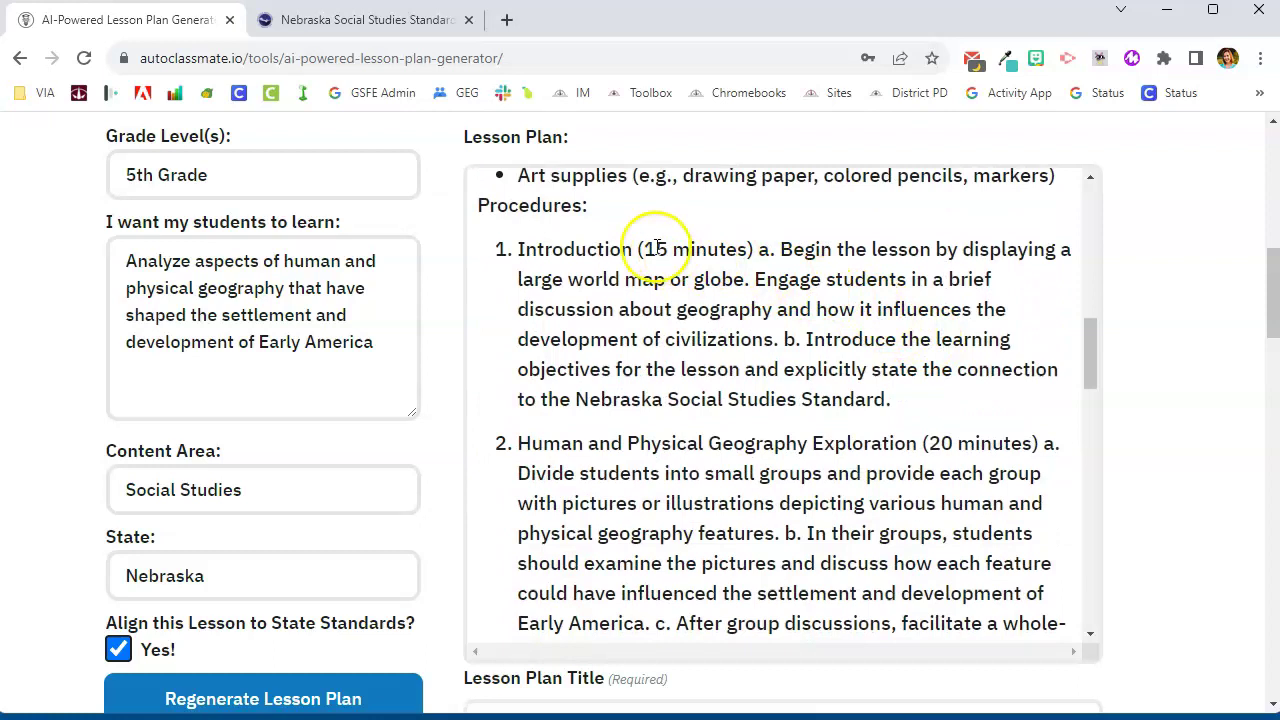
{"action": "scroll", "coordinate": [882, 347], "scroll_direction": "down", "scroll_amount": 4}
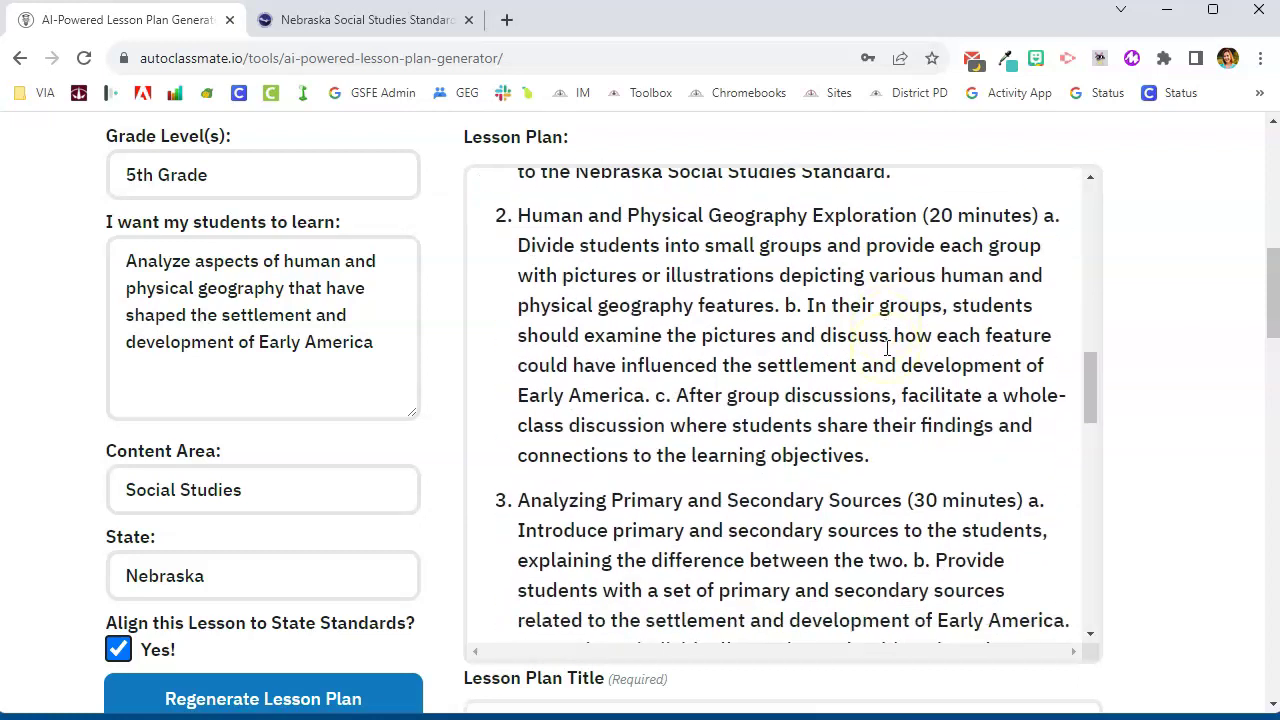
{"action": "scroll", "coordinate": [886, 348], "scroll_direction": "down", "scroll_amount": 1}
{"action": "scroll", "coordinate": [886, 345], "scroll_direction": "down", "scroll_amount": 4}
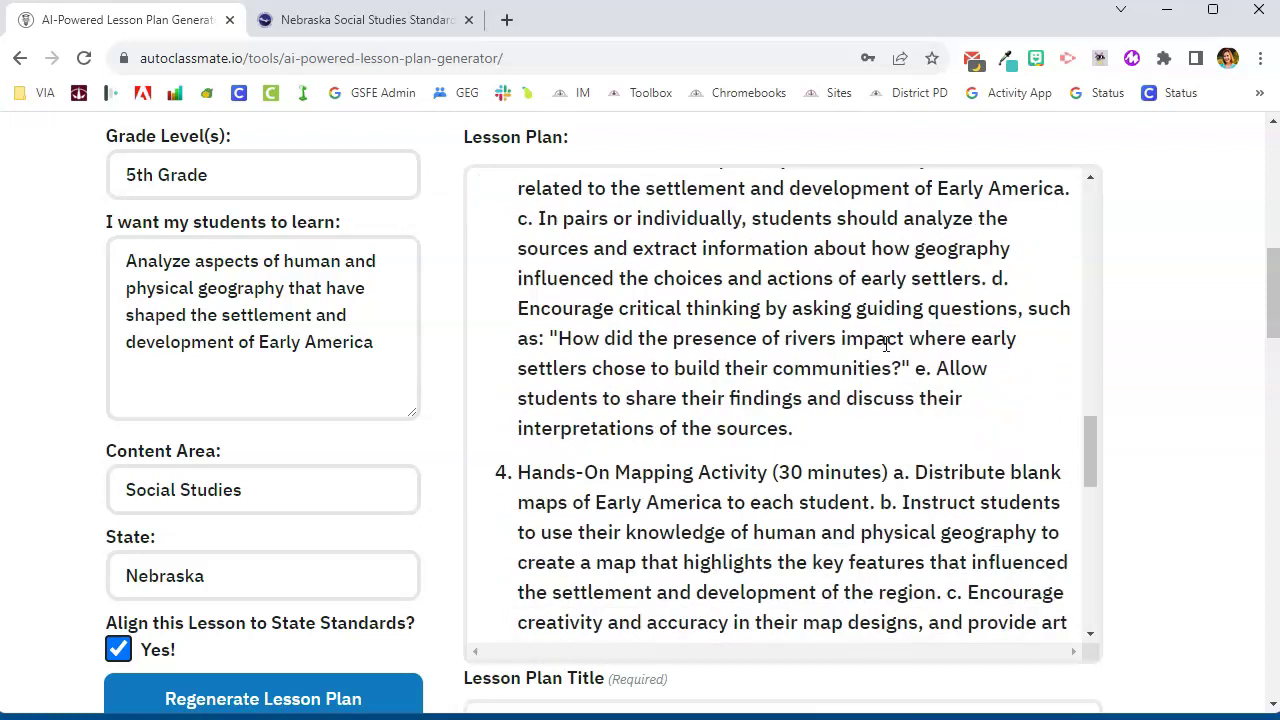
{"action": "scroll", "coordinate": [886, 345], "scroll_direction": "down", "scroll_amount": 5}
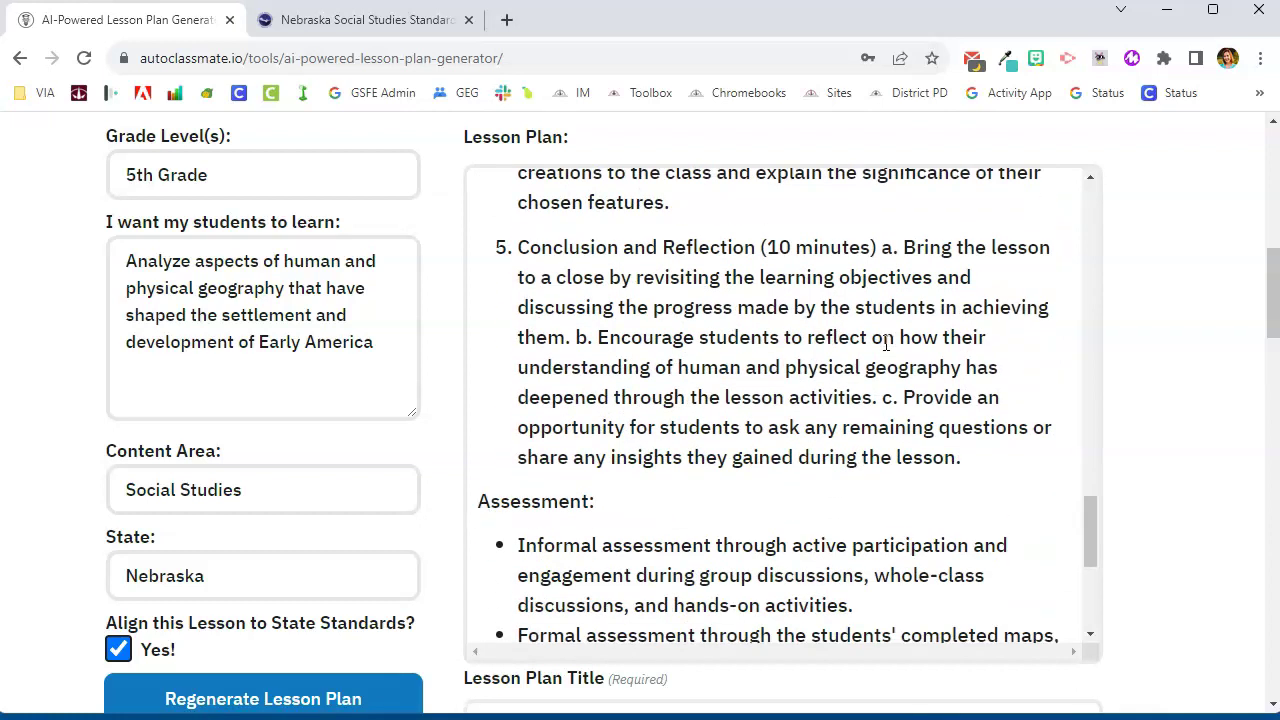
{"action": "scroll", "coordinate": [886, 345], "scroll_direction": "down", "scroll_amount": 1}
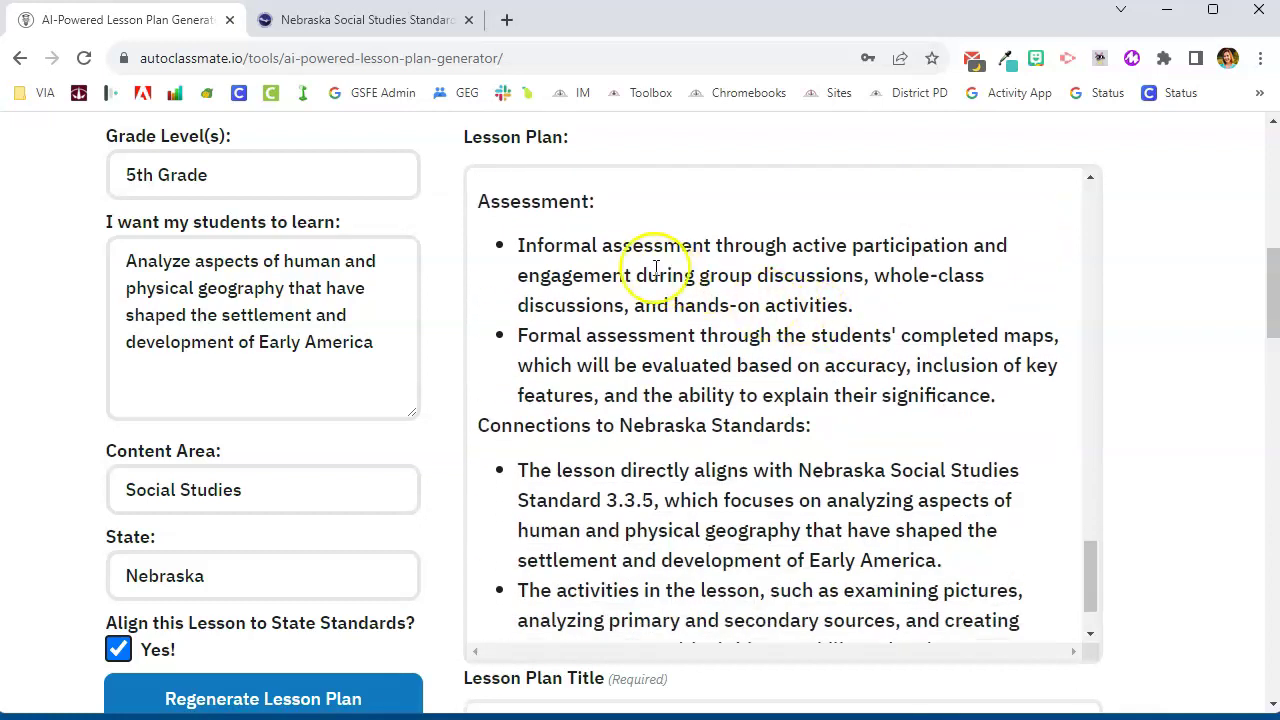
{"action": "scroll", "coordinate": [830, 315], "scroll_direction": "down", "scroll_amount": 1}
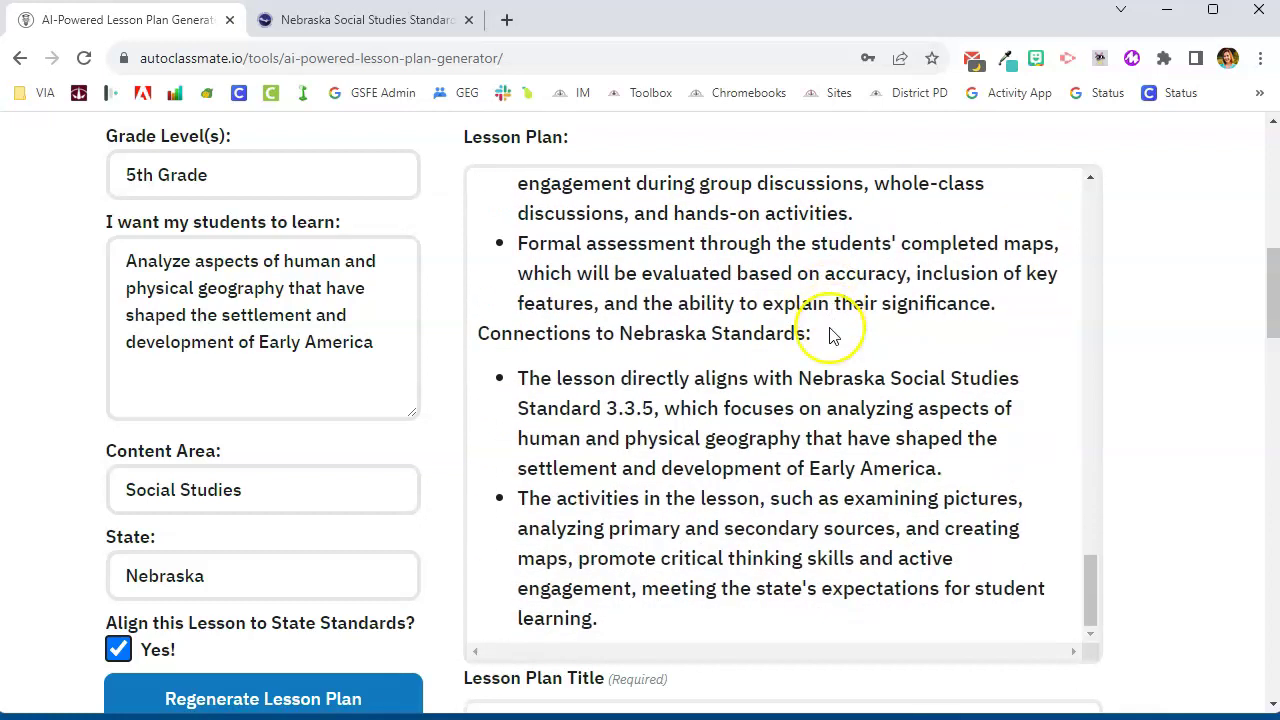
{"action": "scroll", "coordinate": [1154, 351], "scroll_direction": "down", "scroll_amount": 4}
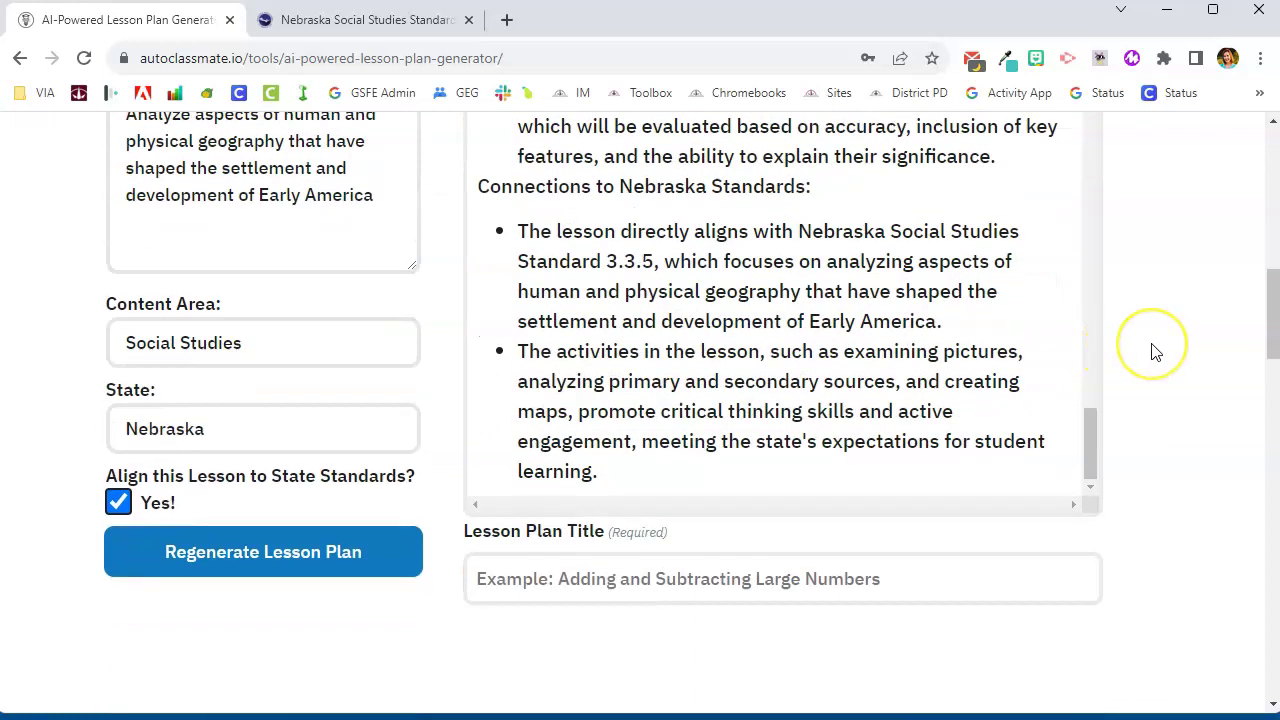
{"action": "left_click", "coordinate": [824, 335]}
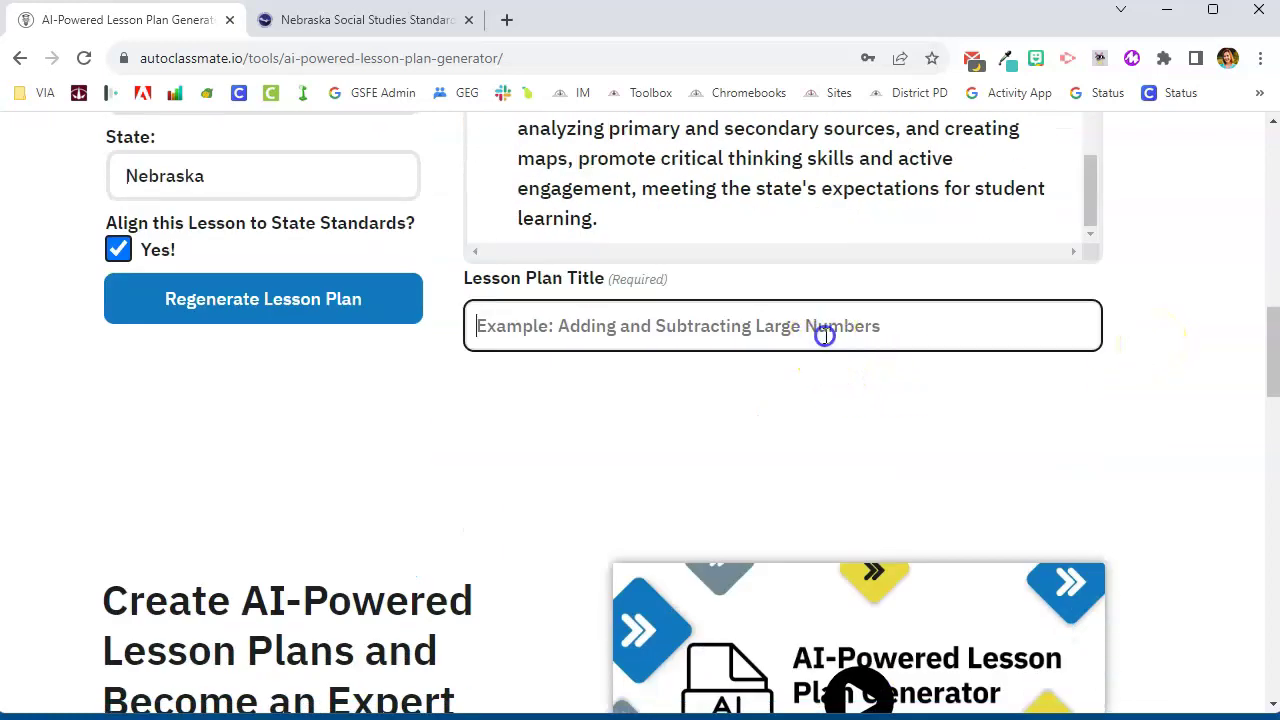
- Title the plan '5th Grade Social Studies', fill in the author's name and e-mail, and save it
{"action": "type", "text": "5th"}
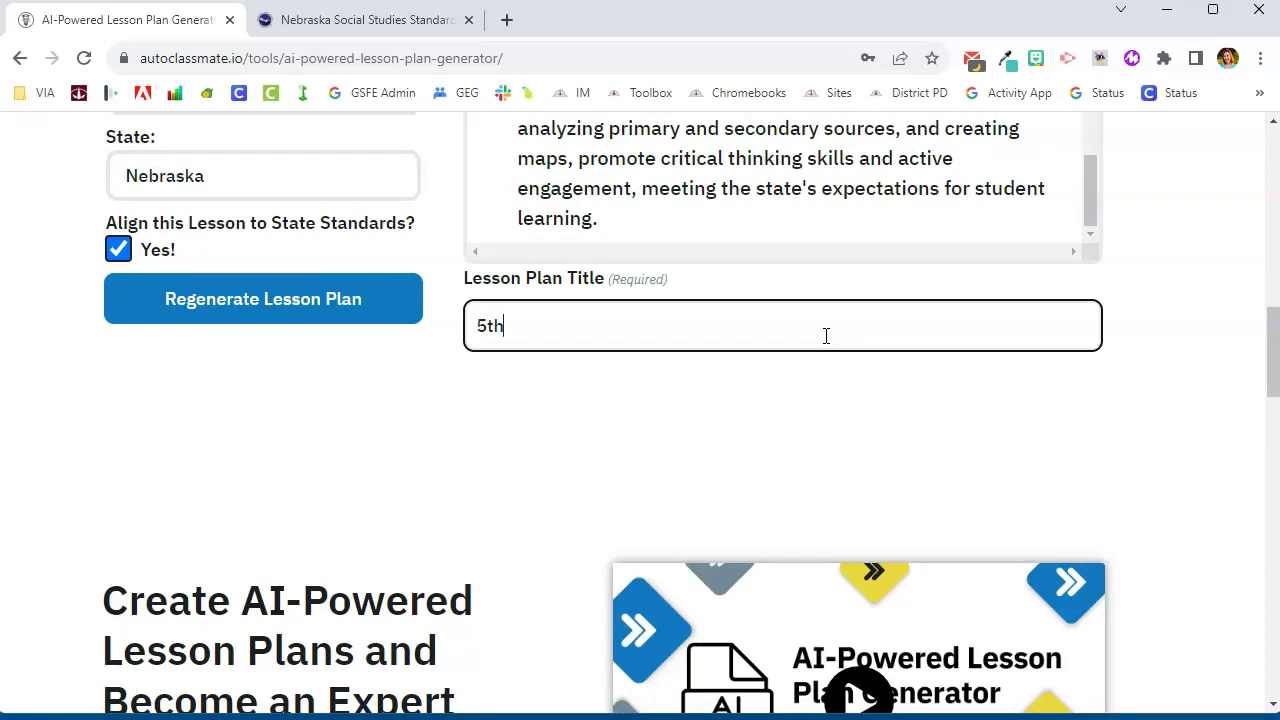
{"action": "type", "text": " Grade Social t"}
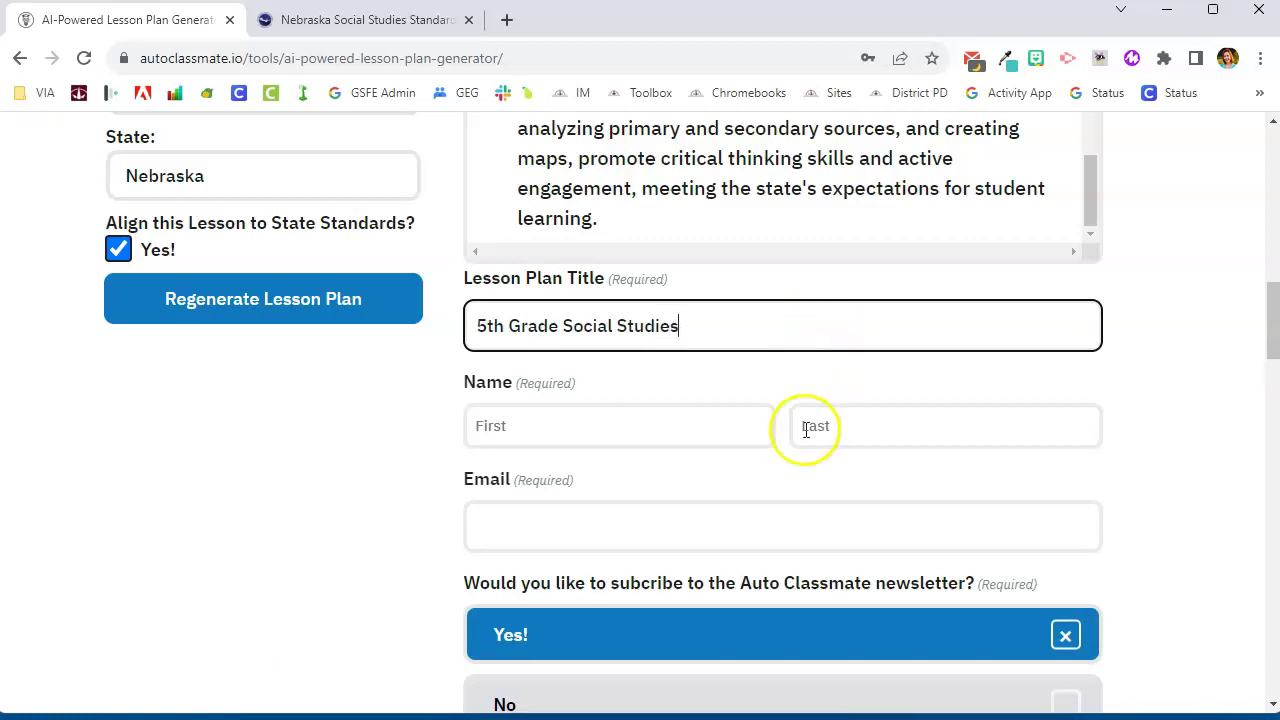
{"action": "left_click", "coordinate": [674, 424]}
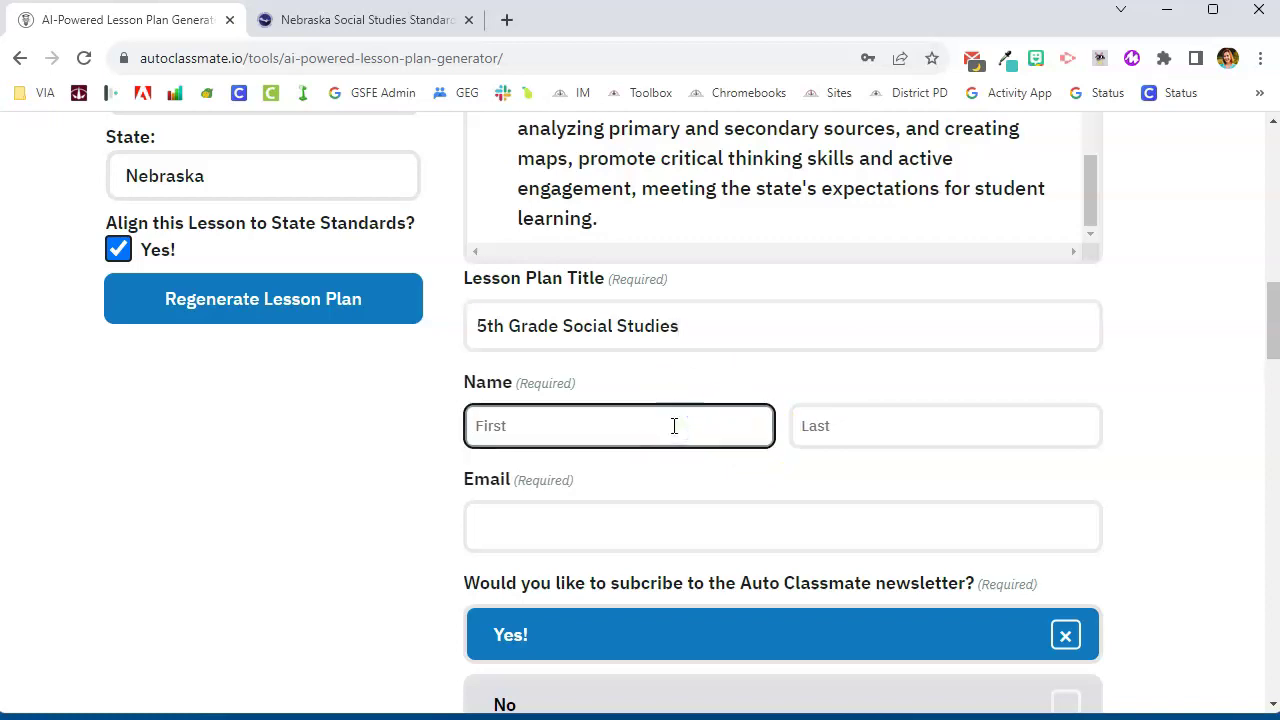
{"action": "key", "text": "Tab"}
{"action": "key", "text": "Tab"}
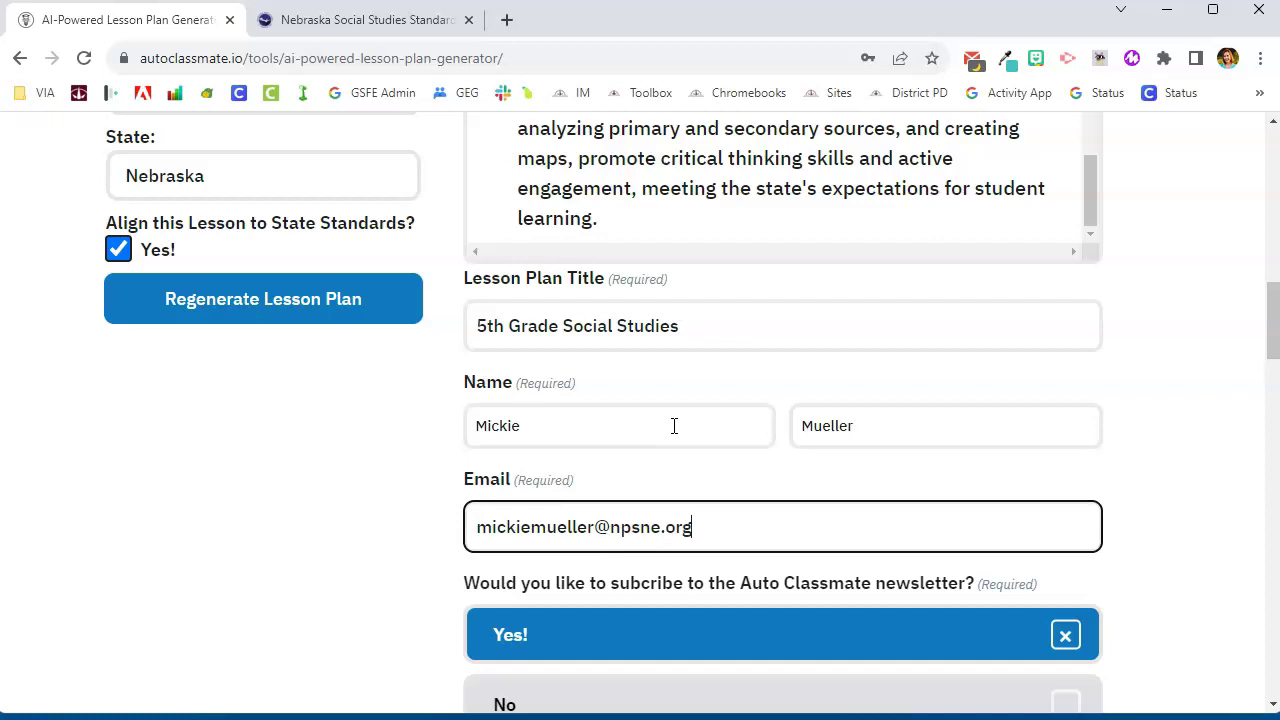
{"action": "scroll", "coordinate": [1046, 503], "scroll_direction": "down", "scroll_amount": 3}
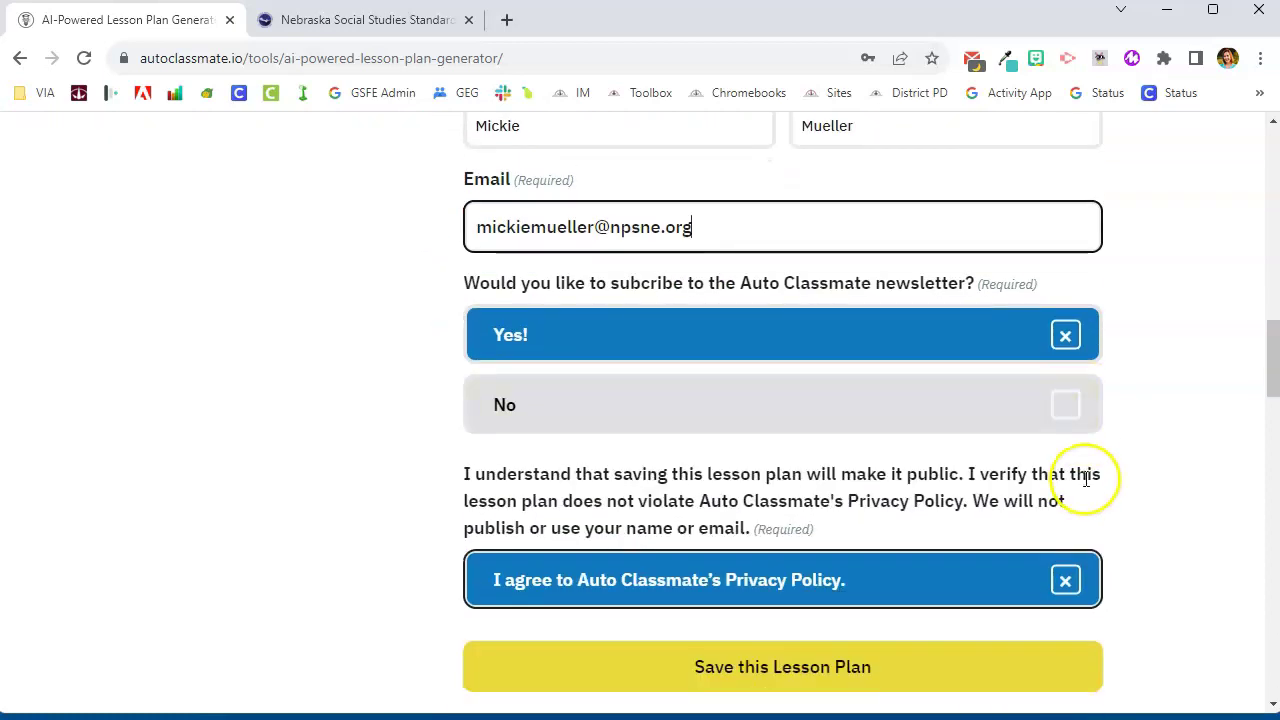
{"action": "scroll", "coordinate": [757, 363], "scroll_direction": "down", "scroll_amount": 3}
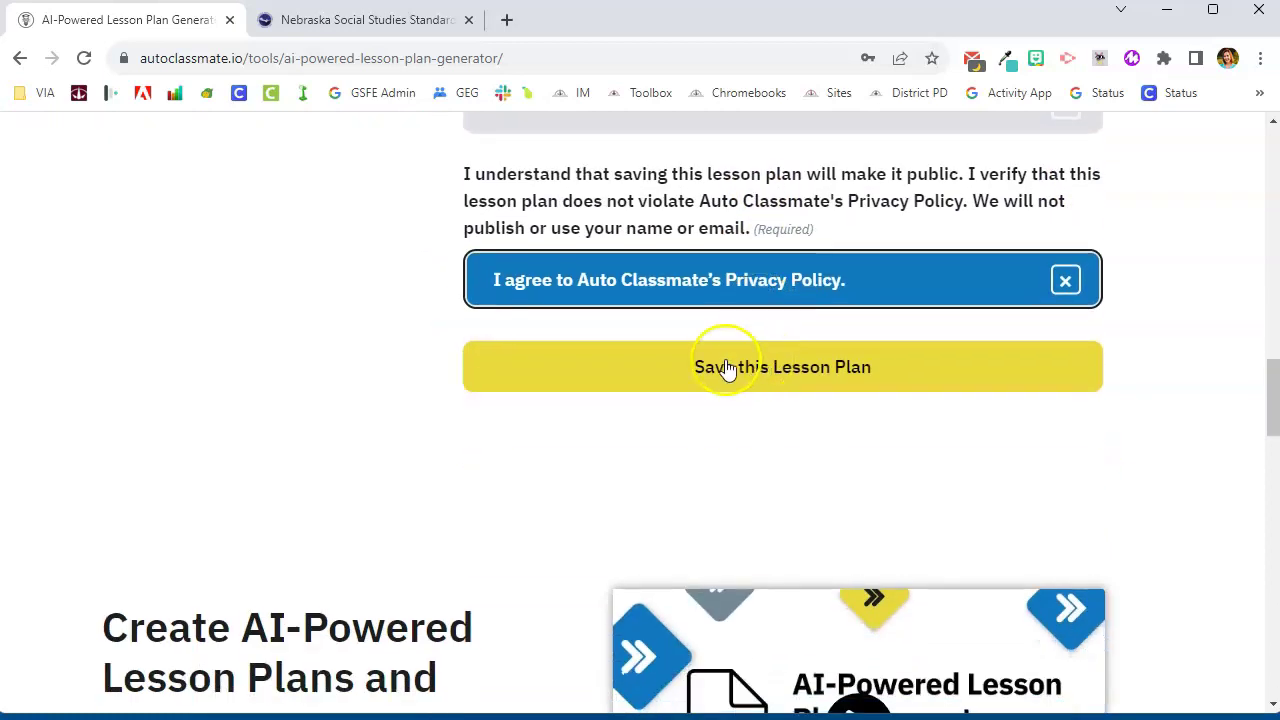
{"action": "left_click", "coordinate": [714, 372]}
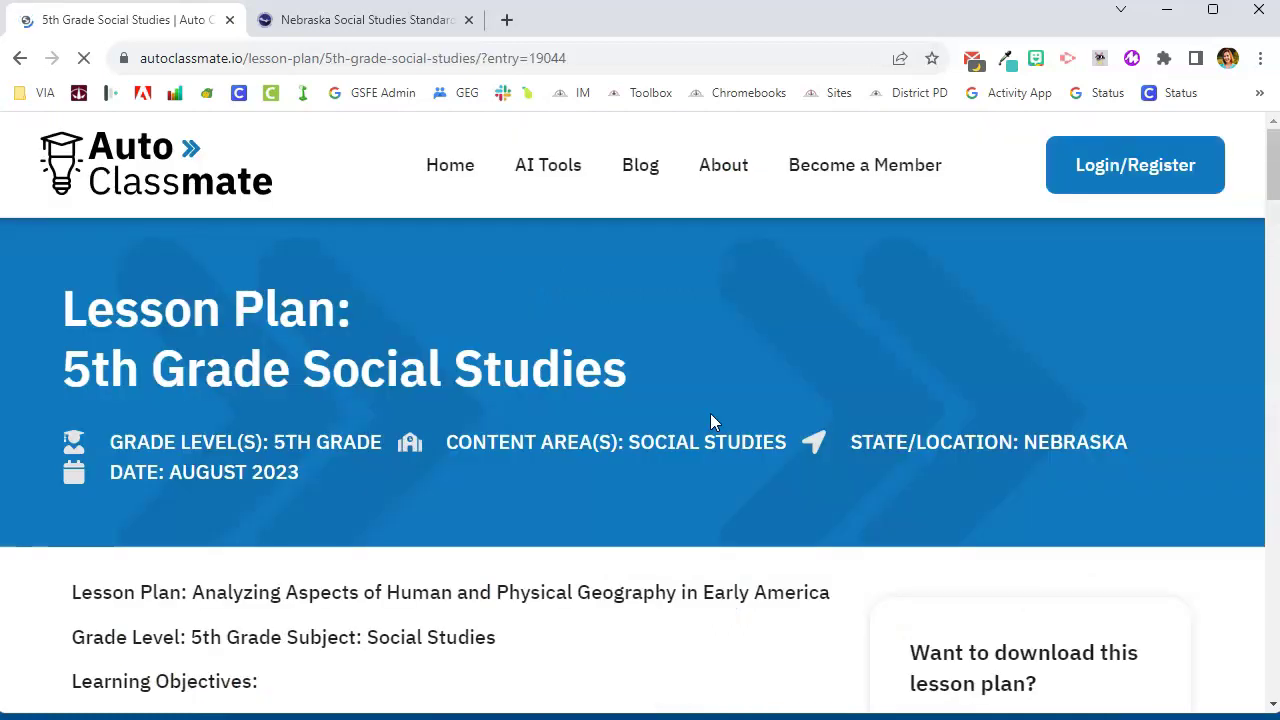
- Read through the saved plan's objectives, procedures and Nebraska standards, then download it as PDF
{"action": "scroll", "coordinate": [717, 404], "scroll_direction": "down", "scroll_amount": 2}
{"action": "scroll", "coordinate": [718, 404], "scroll_direction": "down", "scroll_amount": 3}
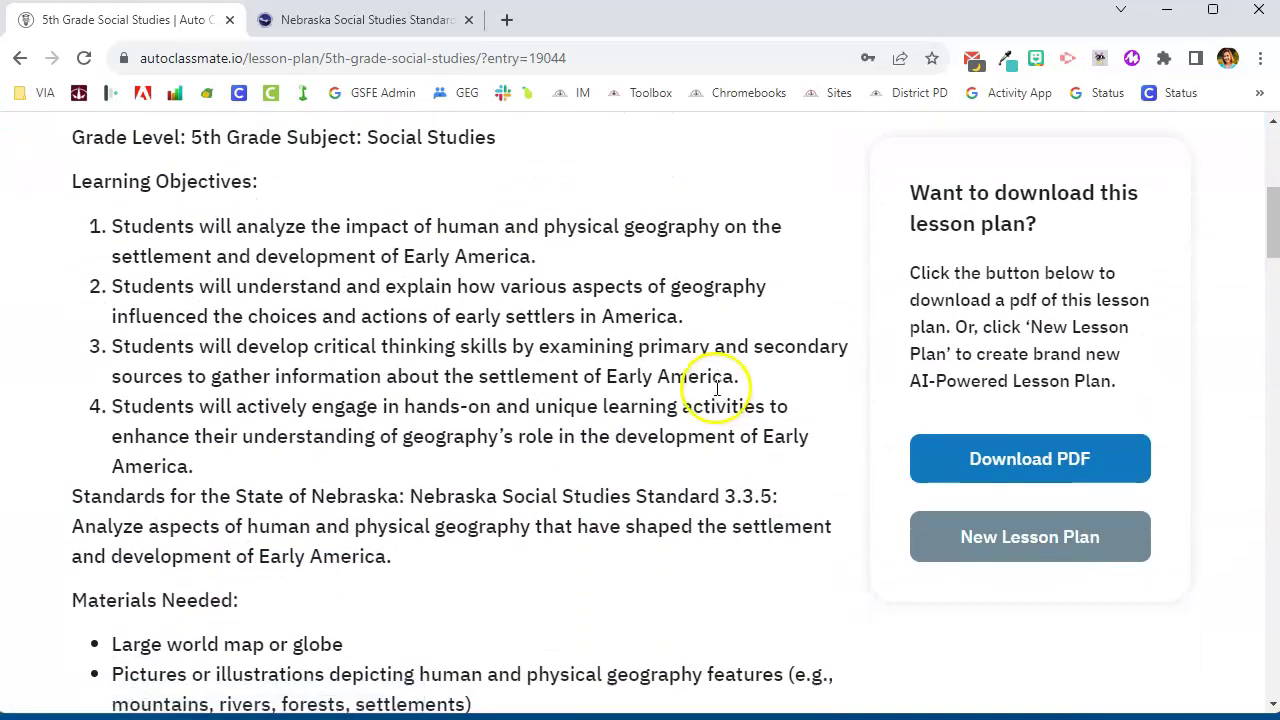
{"action": "scroll", "coordinate": [728, 371], "scroll_direction": "down", "scroll_amount": 4}
{"action": "scroll", "coordinate": [732, 365], "scroll_direction": "down", "scroll_amount": 11}
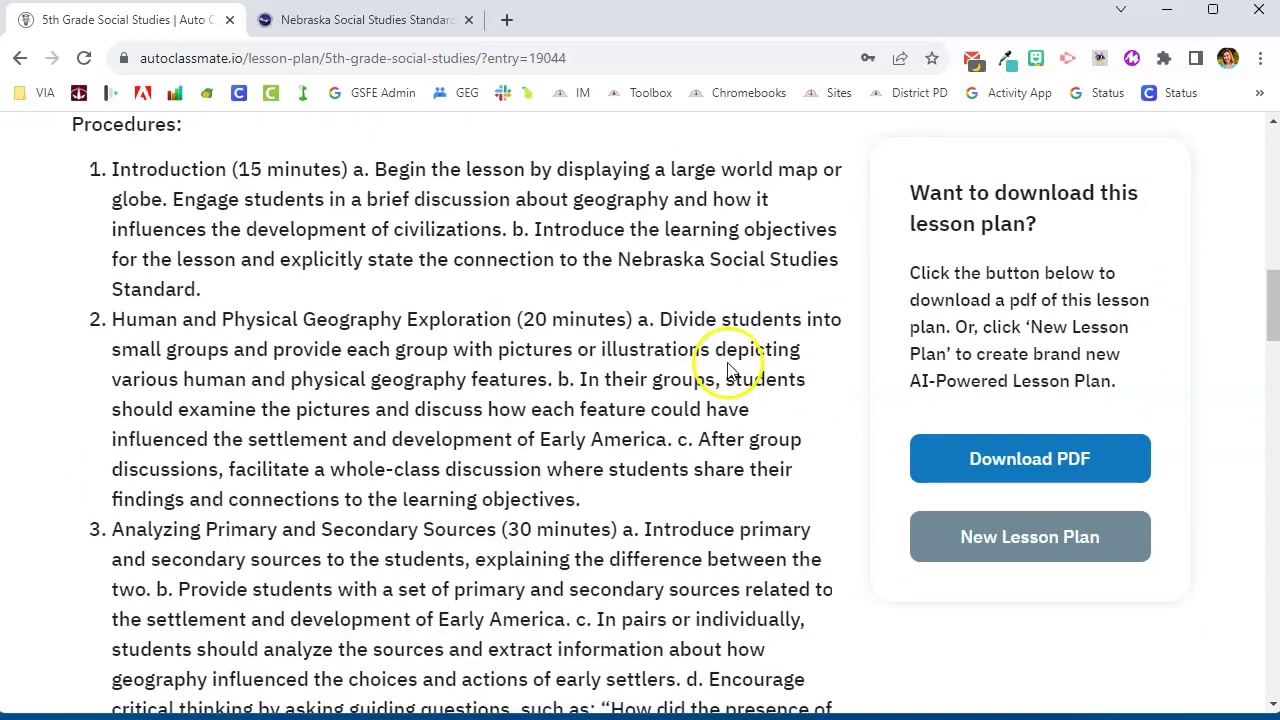
{"action": "scroll", "coordinate": [729, 363], "scroll_direction": "down", "scroll_amount": 3}
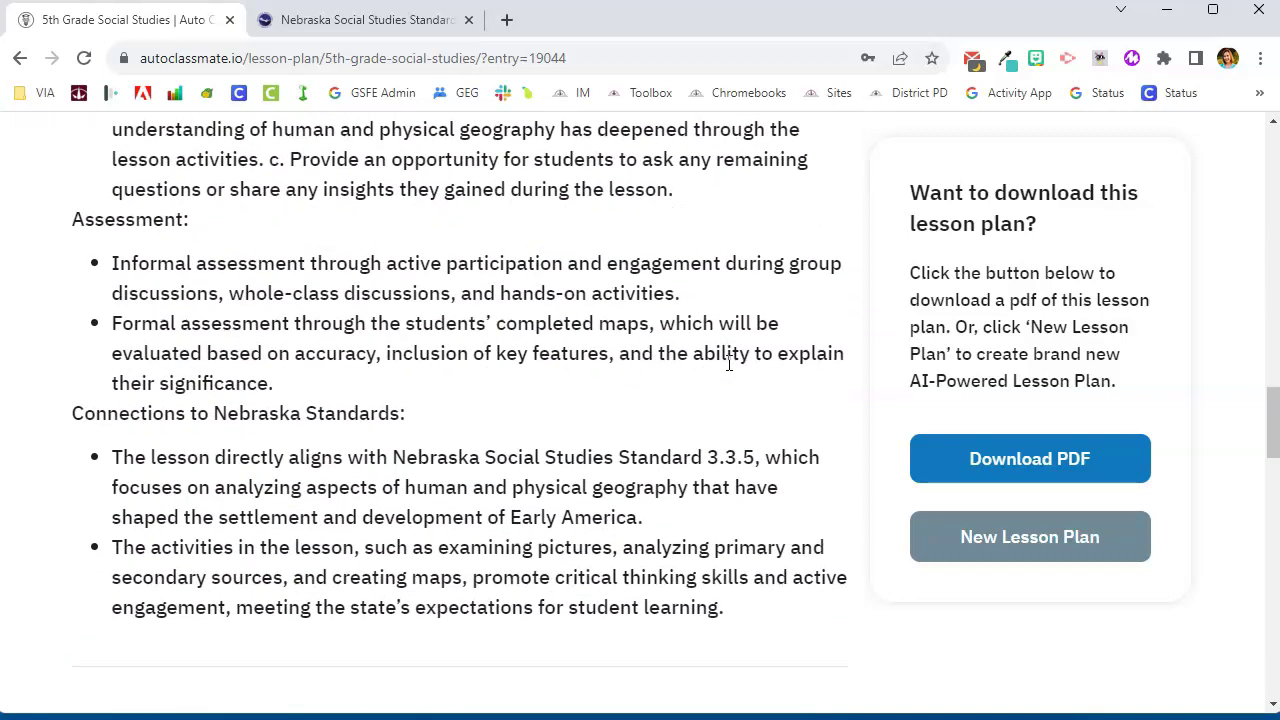
{"action": "scroll", "coordinate": [729, 365], "scroll_direction": "down", "scroll_amount": 3}
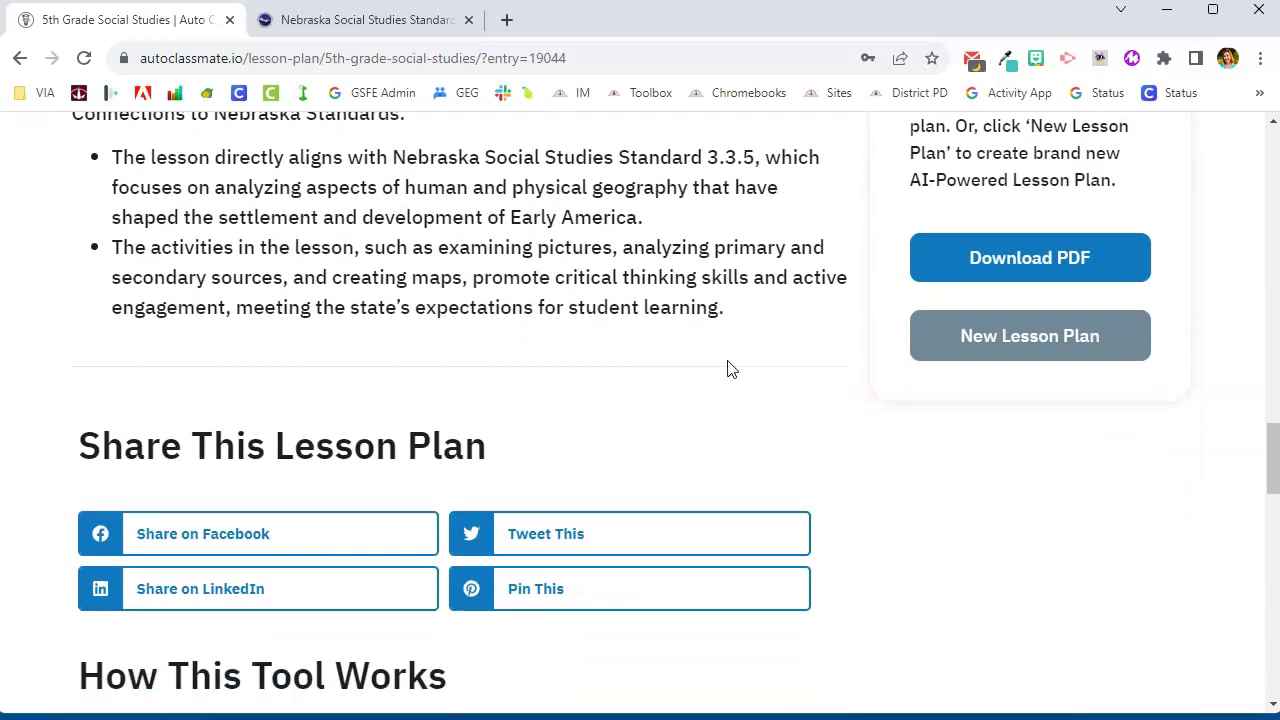
{"action": "scroll", "coordinate": [729, 368], "scroll_direction": "down", "scroll_amount": 3}
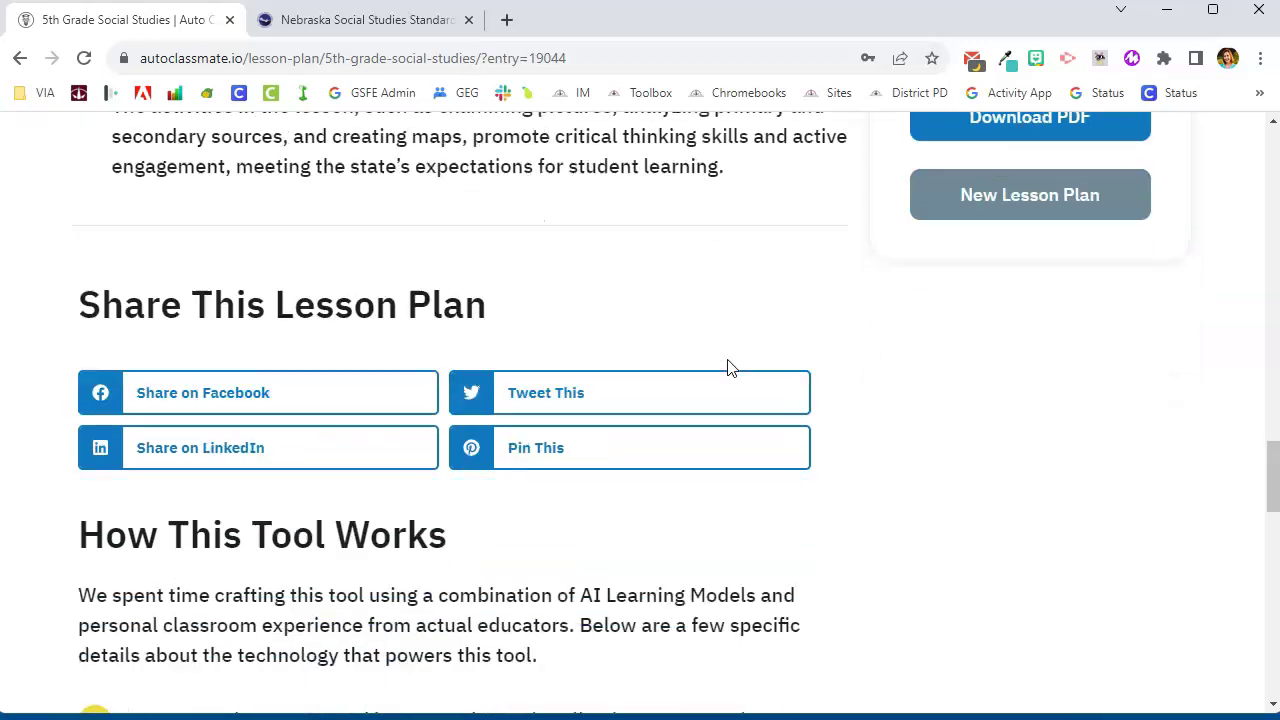
{"action": "scroll", "coordinate": [731, 368], "scroll_direction": "up", "scroll_amount": 11}
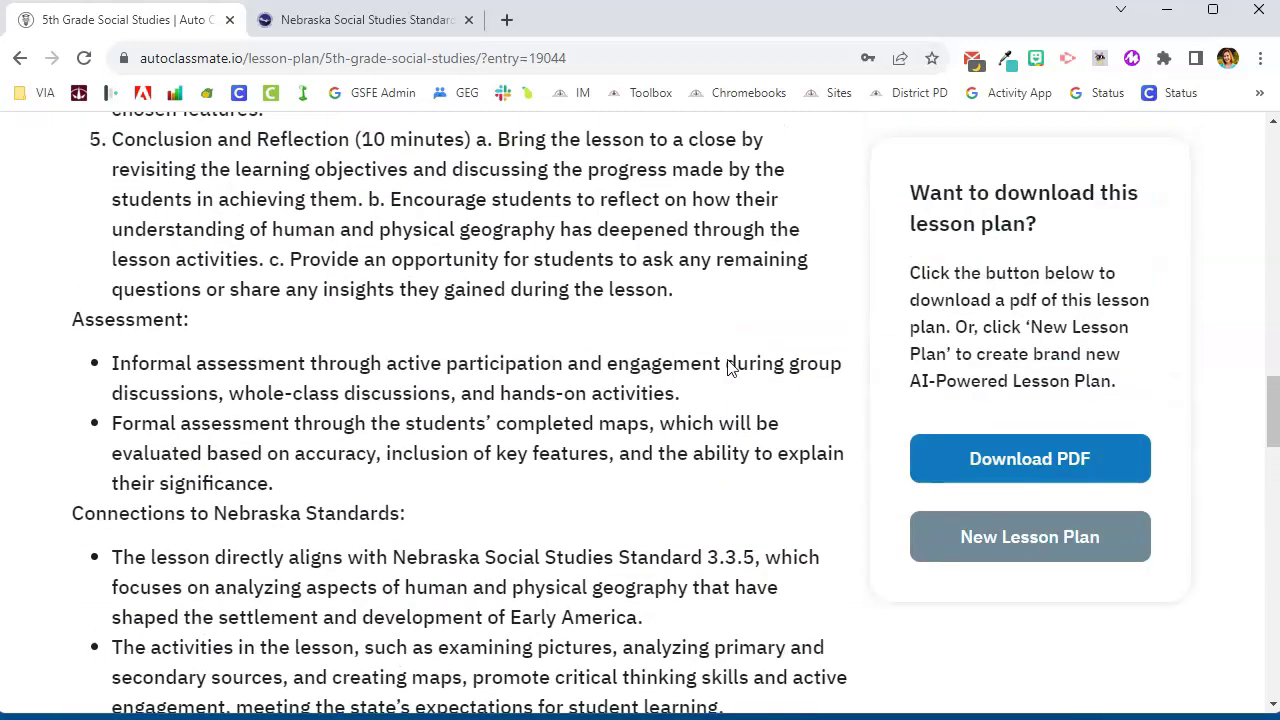
{"action": "scroll", "coordinate": [729, 360], "scroll_direction": "up", "scroll_amount": 12}
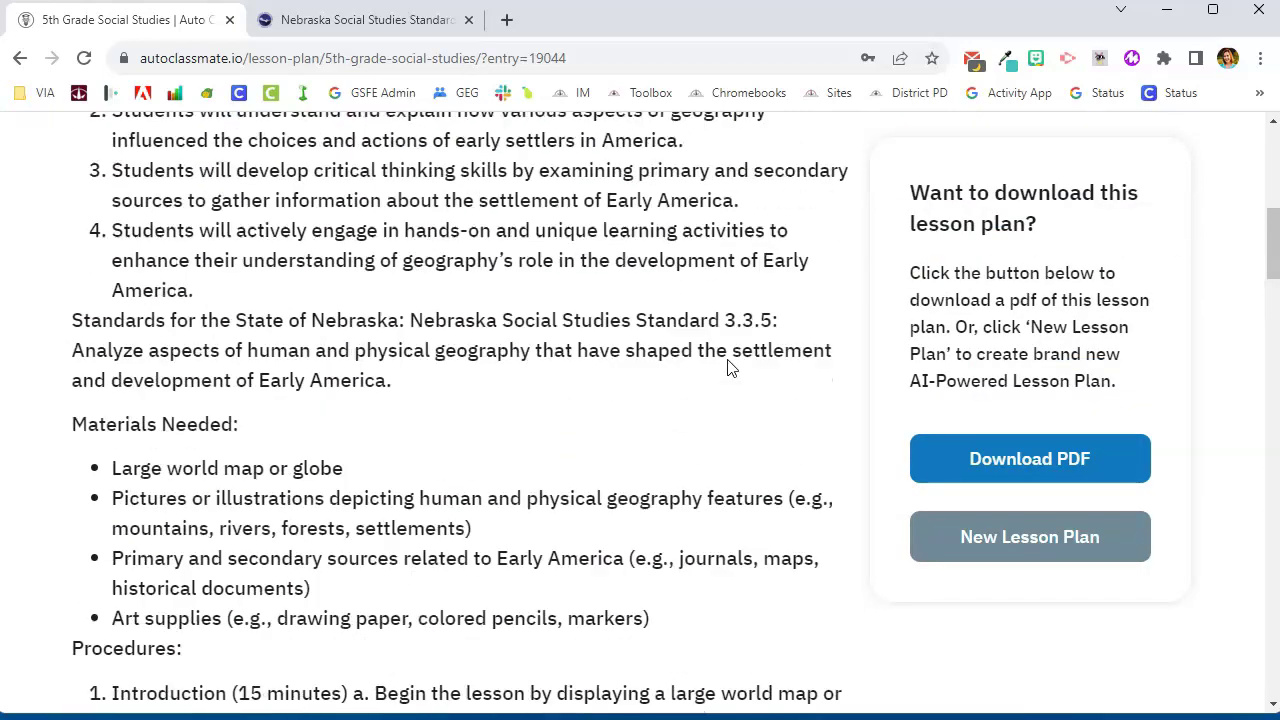
{"action": "scroll", "coordinate": [727, 362], "scroll_direction": "down", "scroll_amount": 3}
{"action": "scroll", "coordinate": [727, 368], "scroll_direction": "down", "scroll_amount": 1}
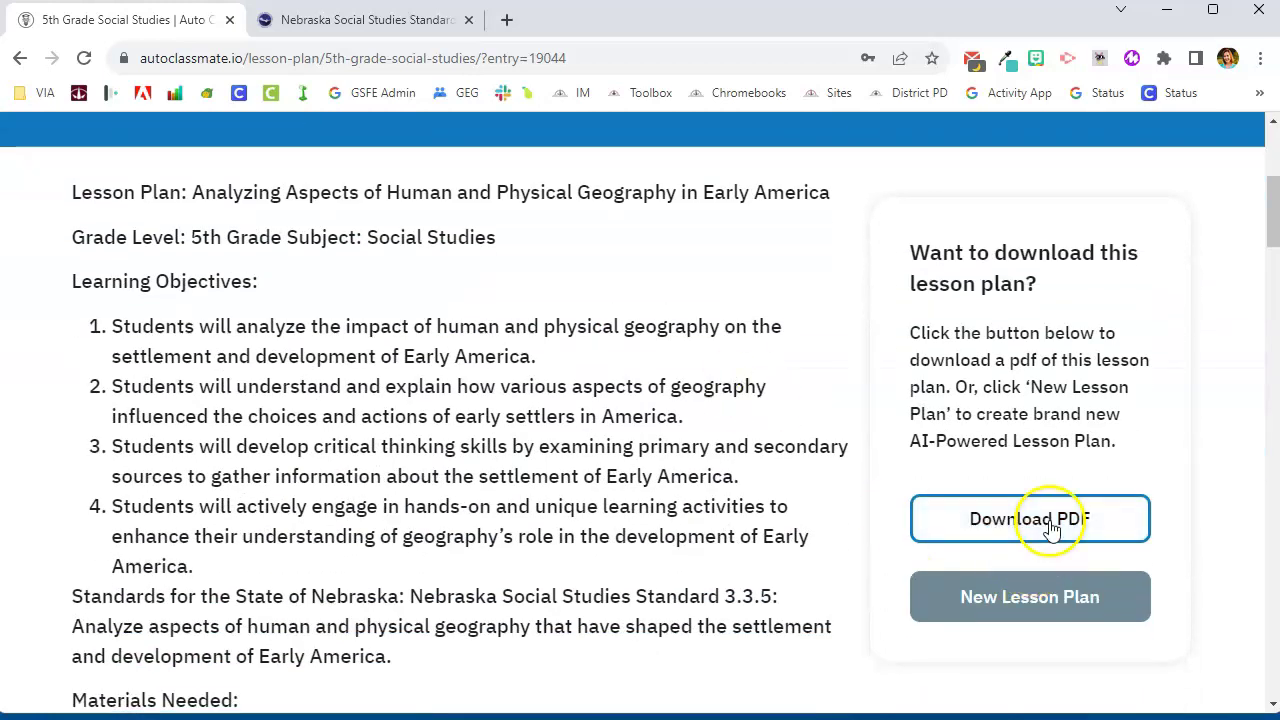
{"action": "left_click", "coordinate": [1050, 520]}
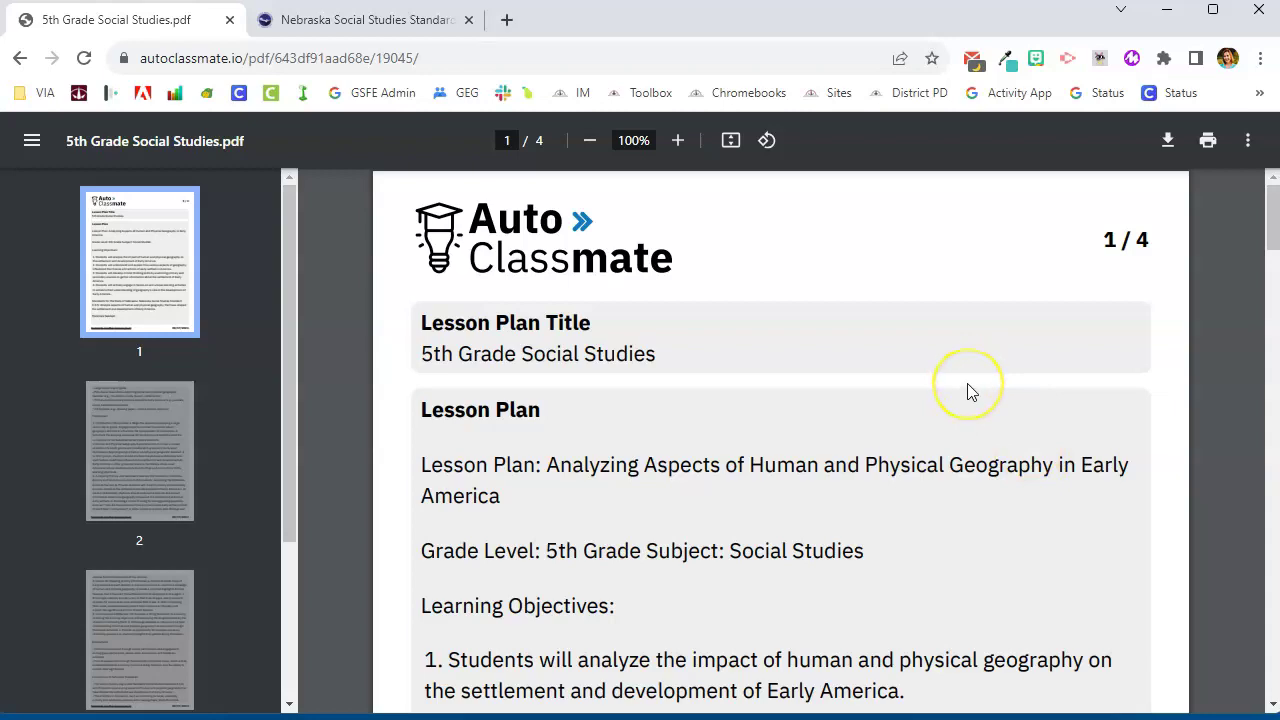
- Scroll through the four-page '5th Grade Social Studies.pdf' and return to the lesson plan page
{"action": "scroll", "coordinate": [968, 388], "scroll_direction": "down", "scroll_amount": 8}
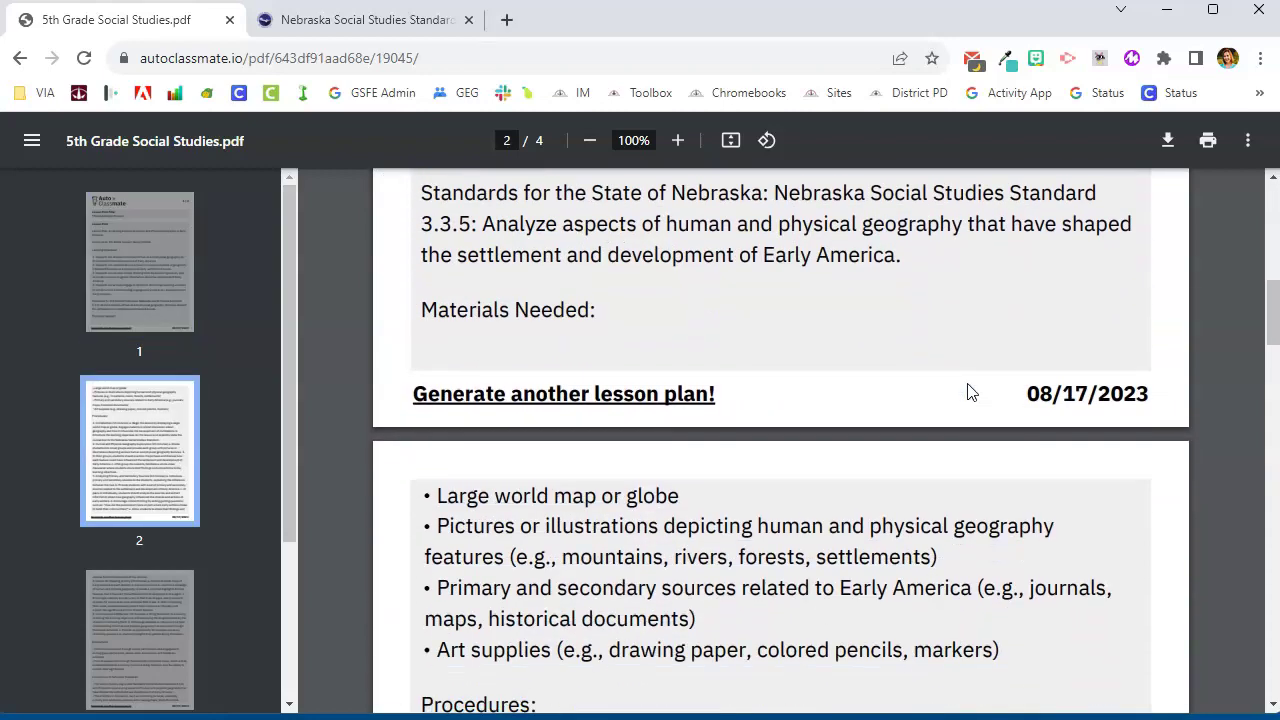
{"action": "scroll", "coordinate": [967, 393], "scroll_direction": "down", "scroll_amount": 12}
{"action": "scroll", "coordinate": [968, 381], "scroll_direction": "down", "scroll_amount": 10}
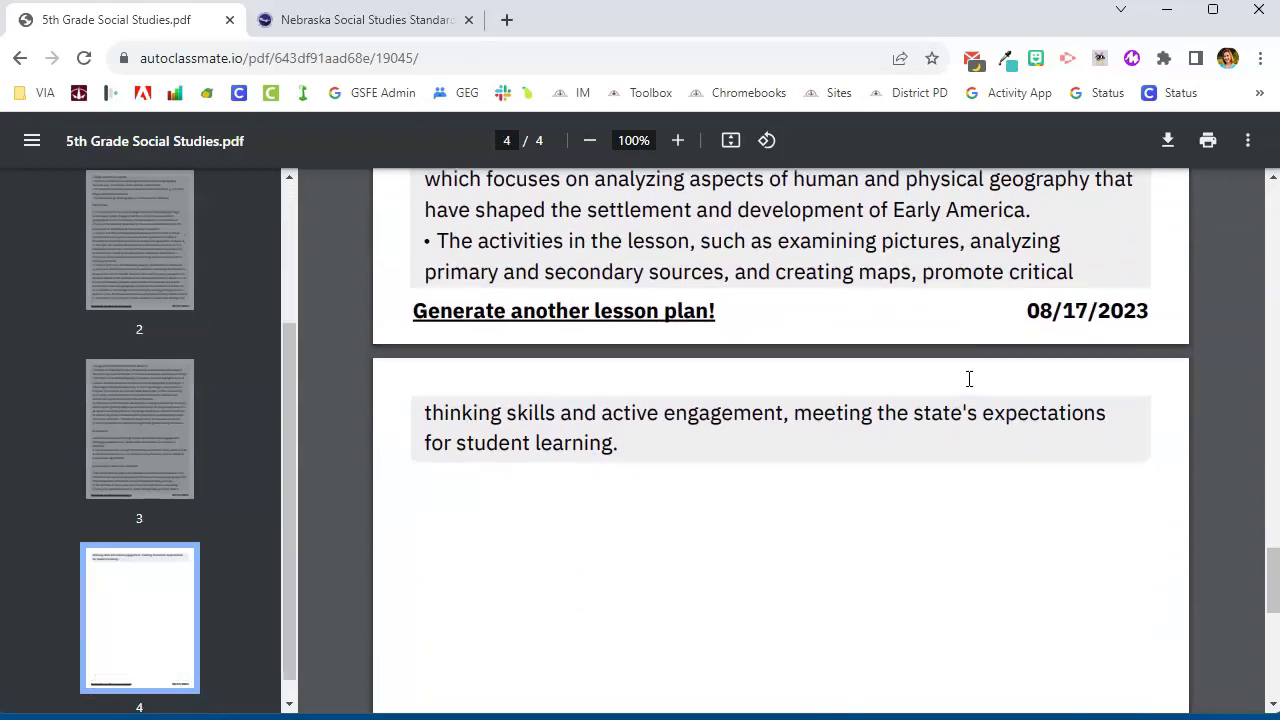
{"action": "scroll", "coordinate": [968, 378], "scroll_direction": "down", "scroll_amount": 4}
{"action": "scroll", "coordinate": [968, 378], "scroll_direction": "up", "scroll_amount": 15}
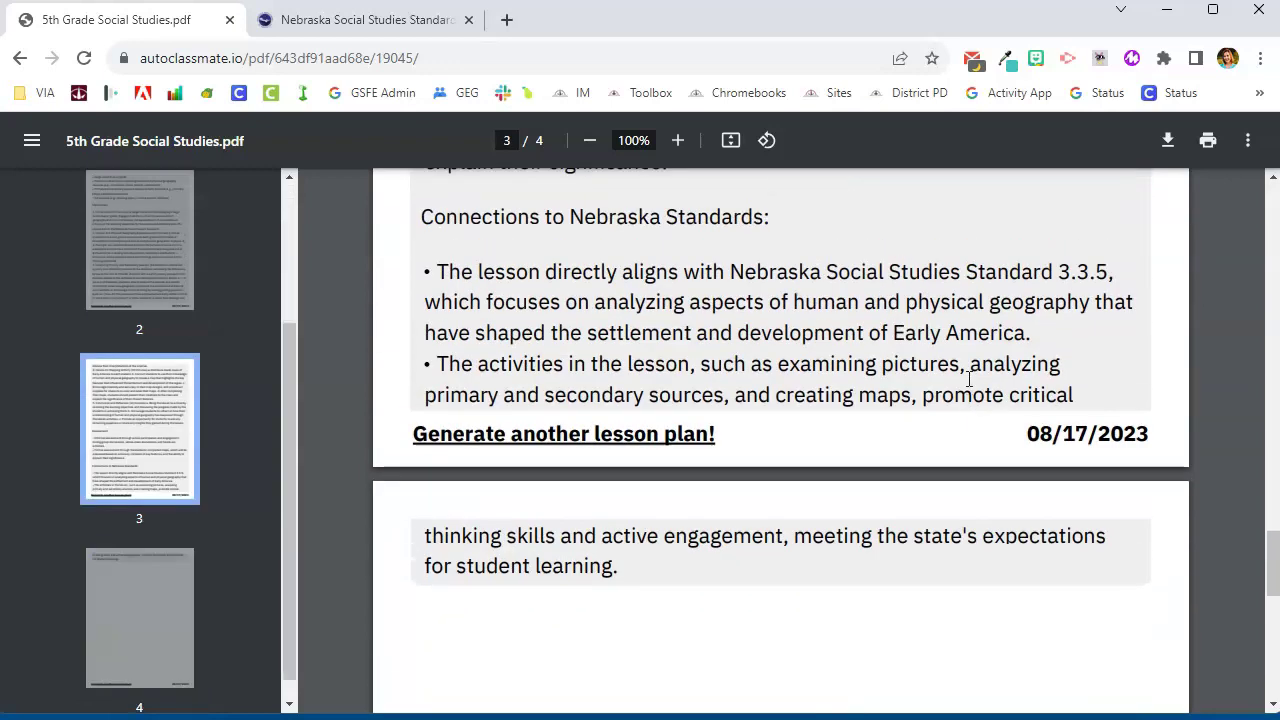
{"action": "scroll", "coordinate": [968, 378], "scroll_direction": "up", "scroll_amount": 12}
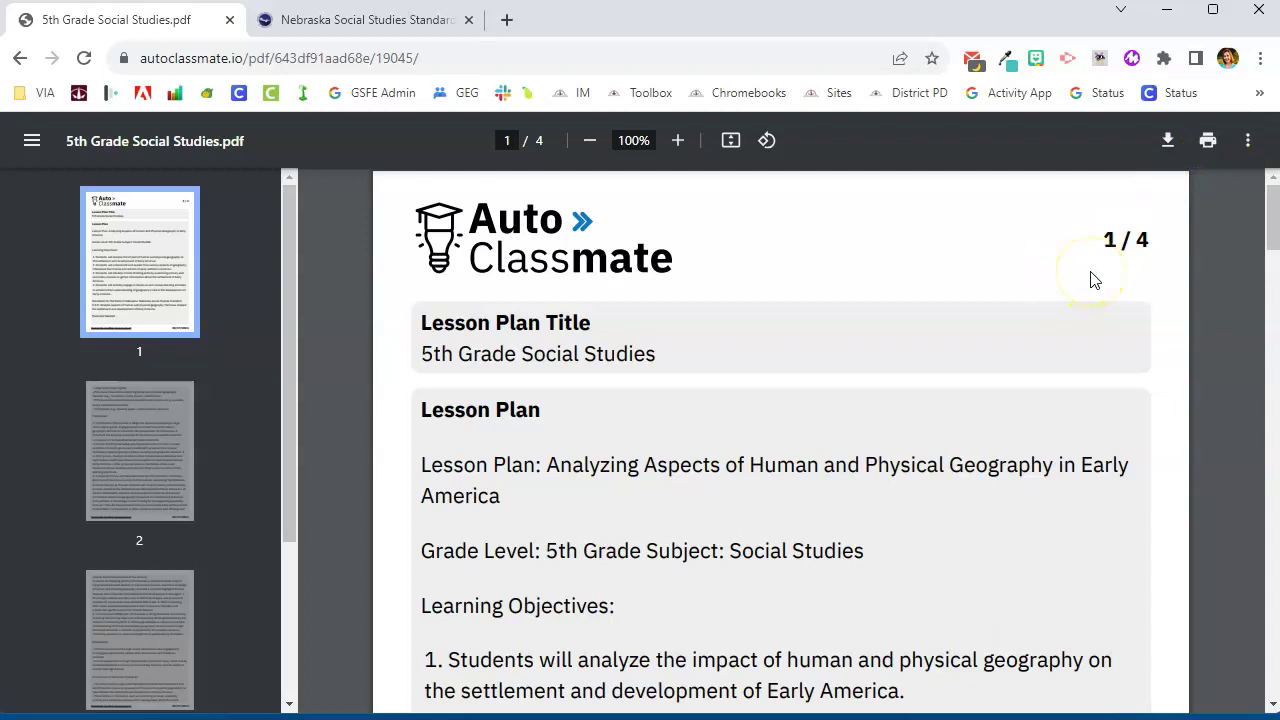
{"action": "left_click", "coordinate": [22, 60]}
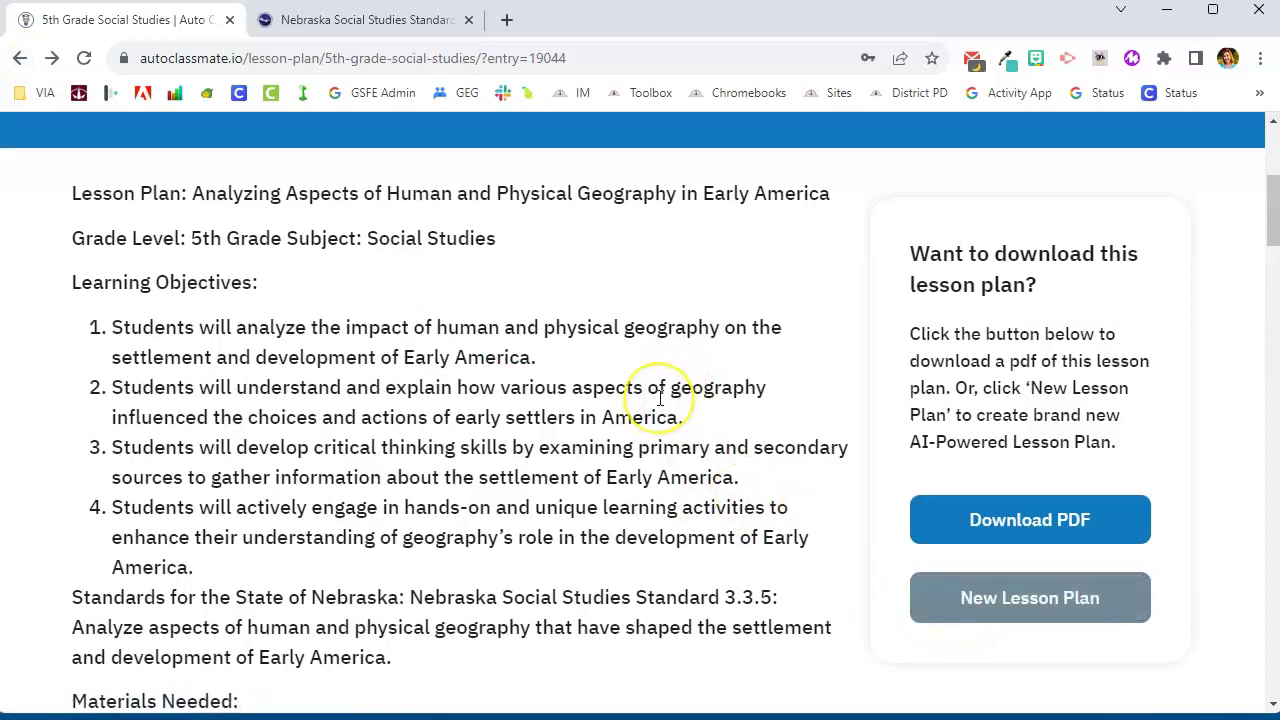
- Browse the AI Tools catalogue and open the Activation and Engagement Activity Generator page
{"action": "scroll", "coordinate": [660, 398], "scroll_direction": "up", "scroll_amount": 4}
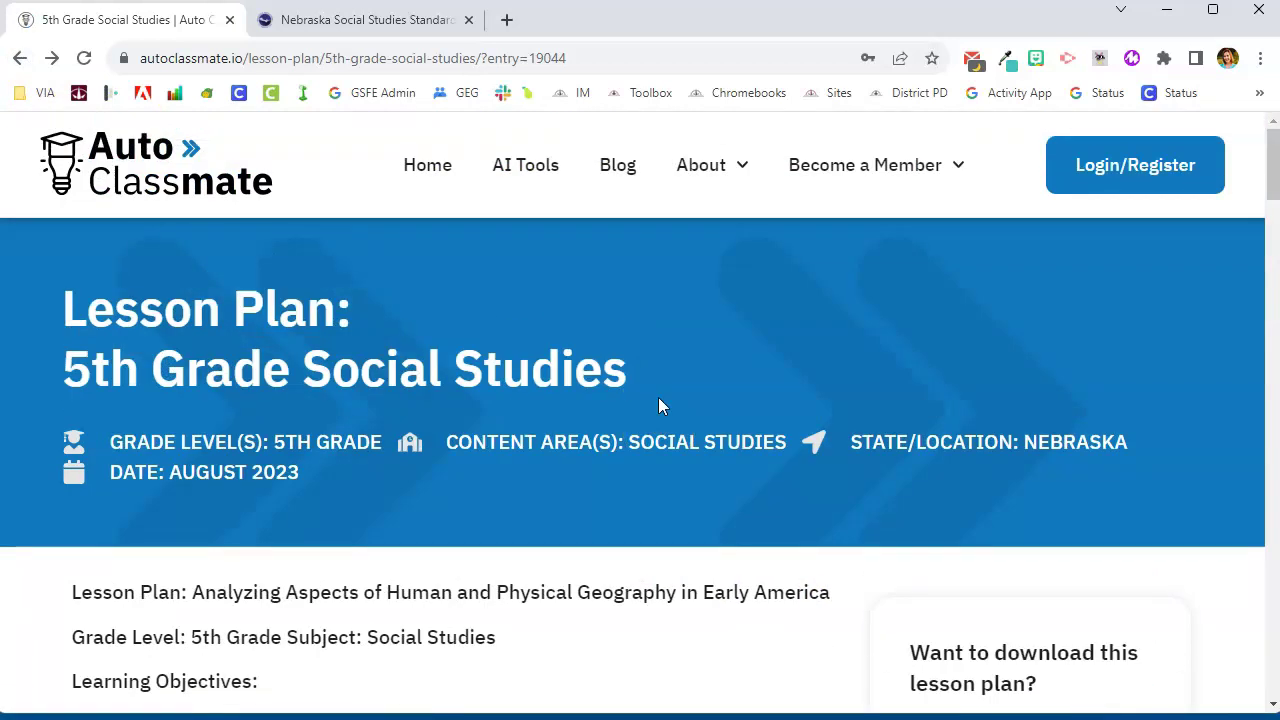
{"action": "left_click", "coordinate": [518, 167]}
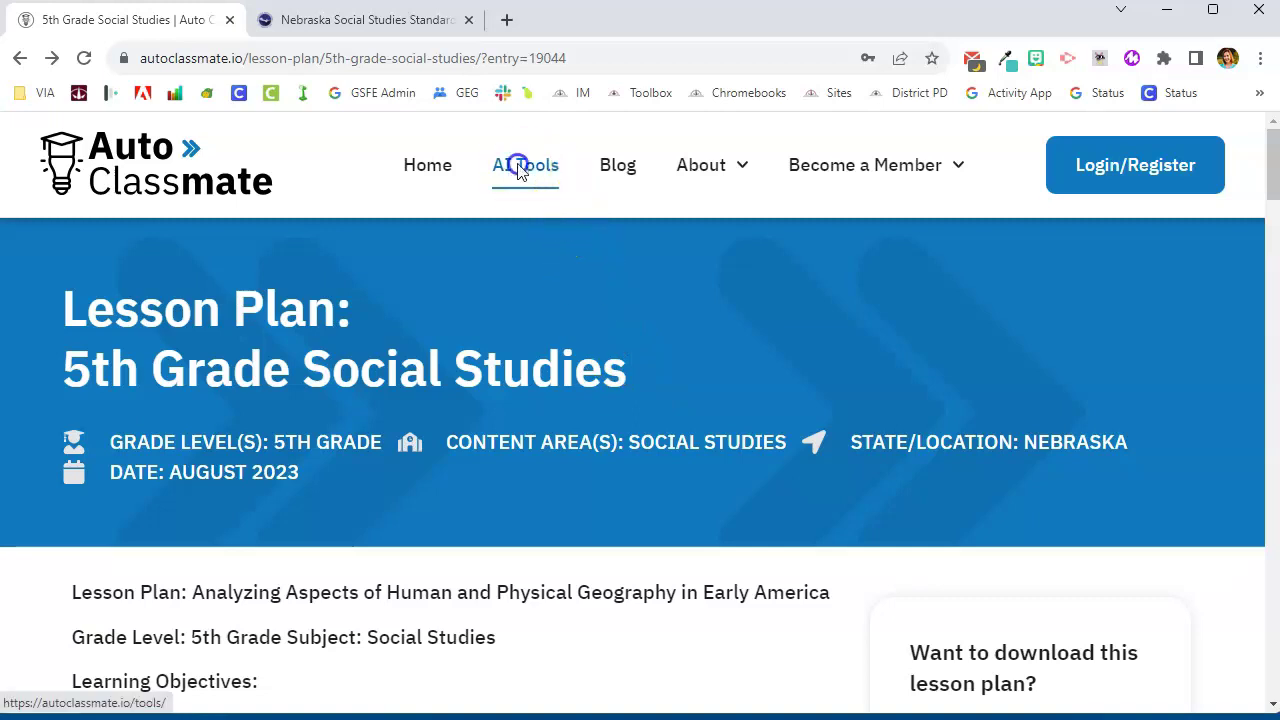
{"action": "scroll", "coordinate": [812, 445], "scroll_direction": "down", "scroll_amount": 6}
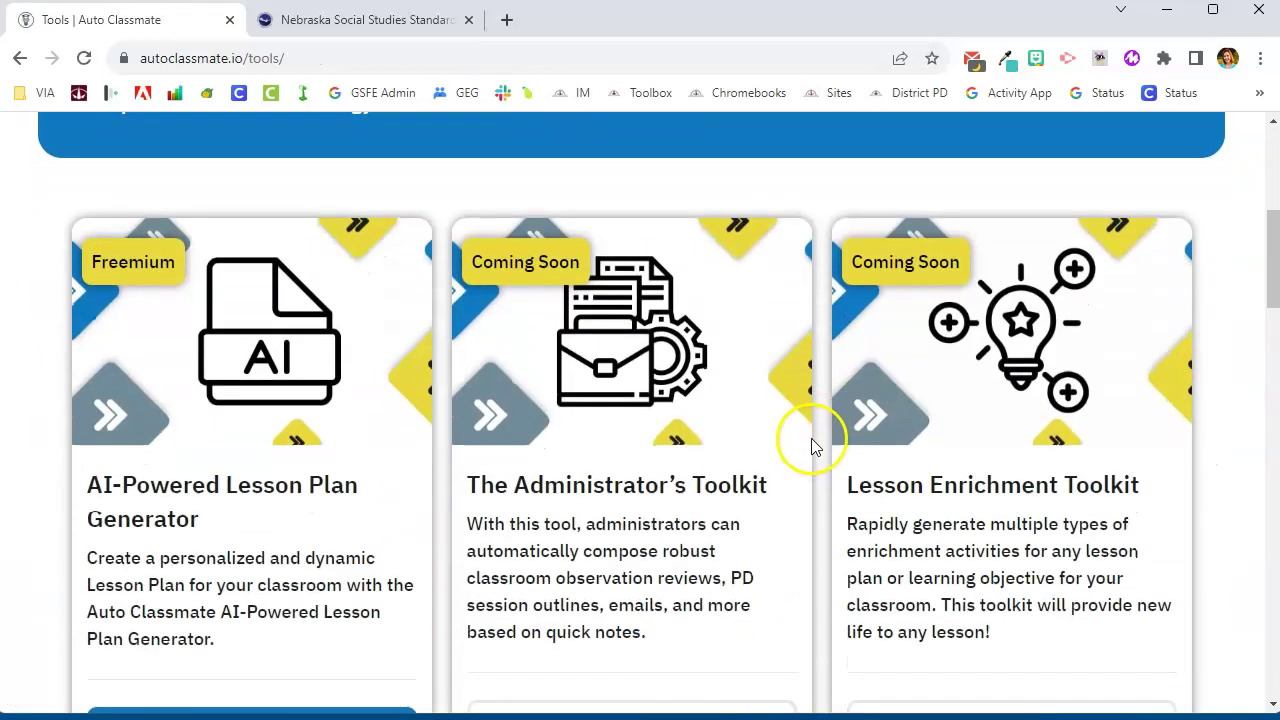
{"action": "scroll", "coordinate": [812, 445], "scroll_direction": "up", "scroll_amount": 2}
{"action": "scroll", "coordinate": [812, 445], "scroll_direction": "down", "scroll_amount": 2}
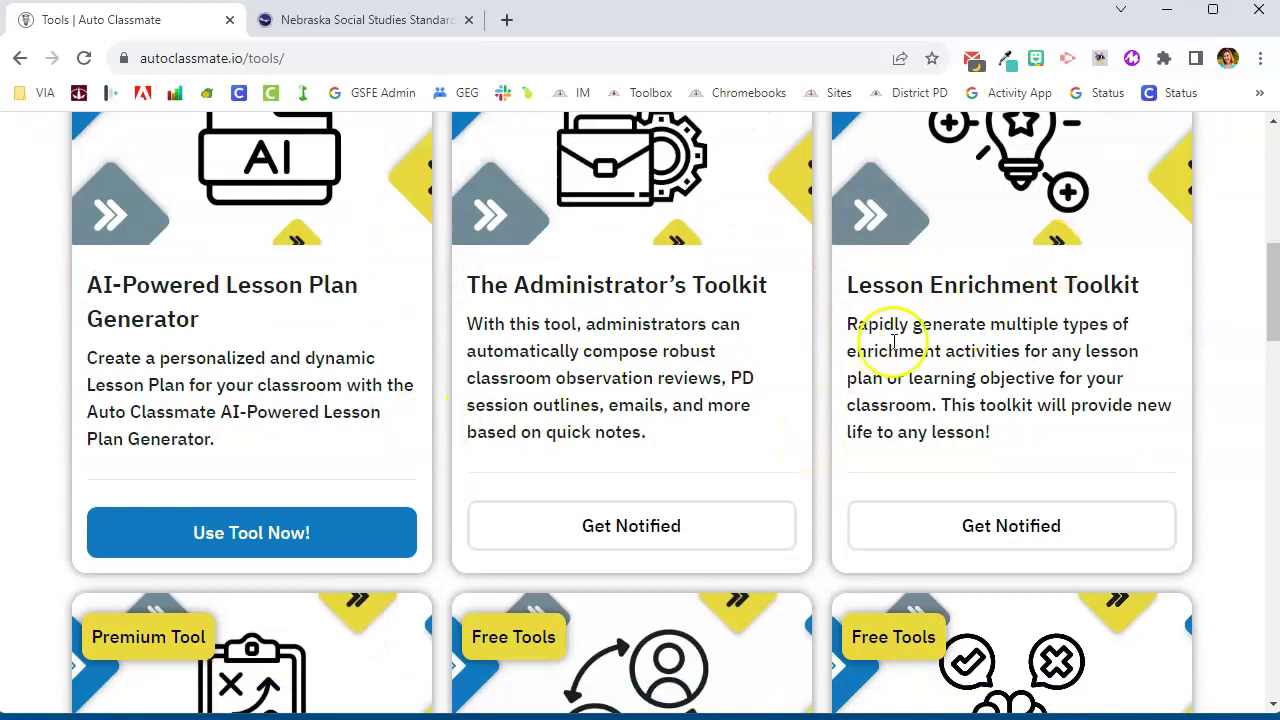
{"action": "scroll", "coordinate": [917, 342], "scroll_direction": "down", "scroll_amount": 4}
{"action": "scroll", "coordinate": [917, 342], "scroll_direction": "down", "scroll_amount": 1}
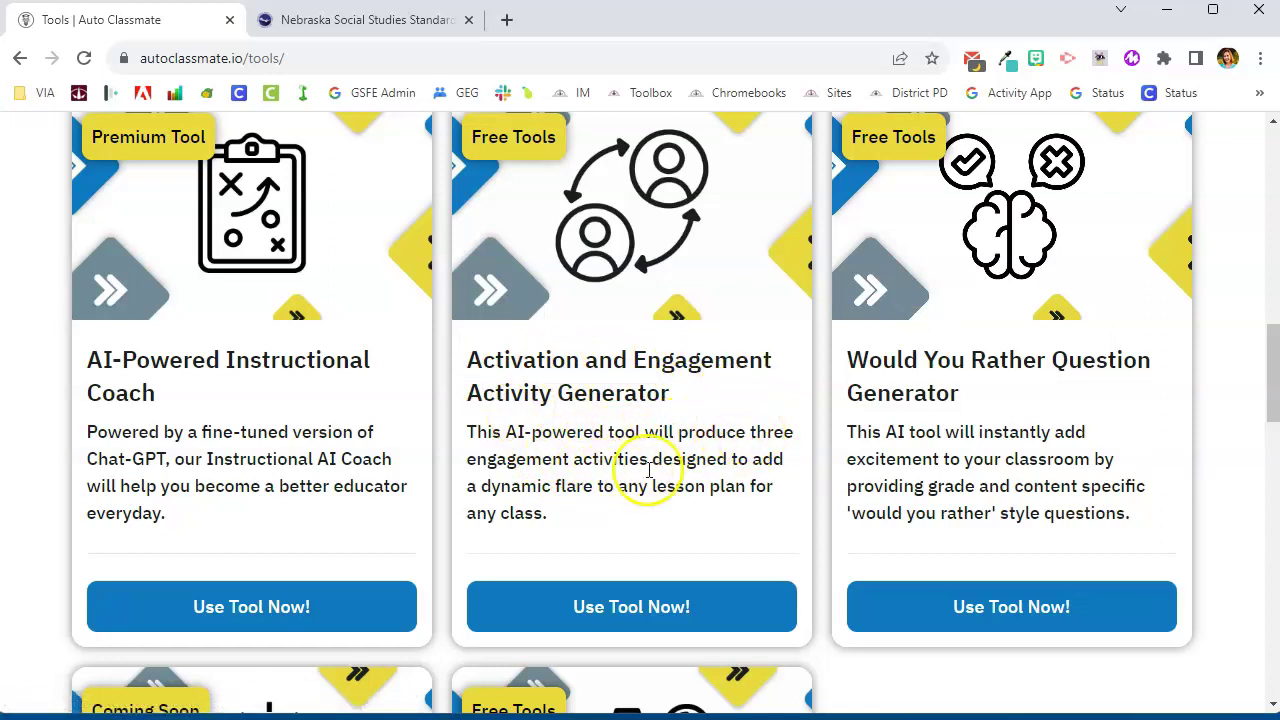
{"action": "left_click", "coordinate": [716, 484]}
{"action": "left_click", "coordinate": [686, 601]}
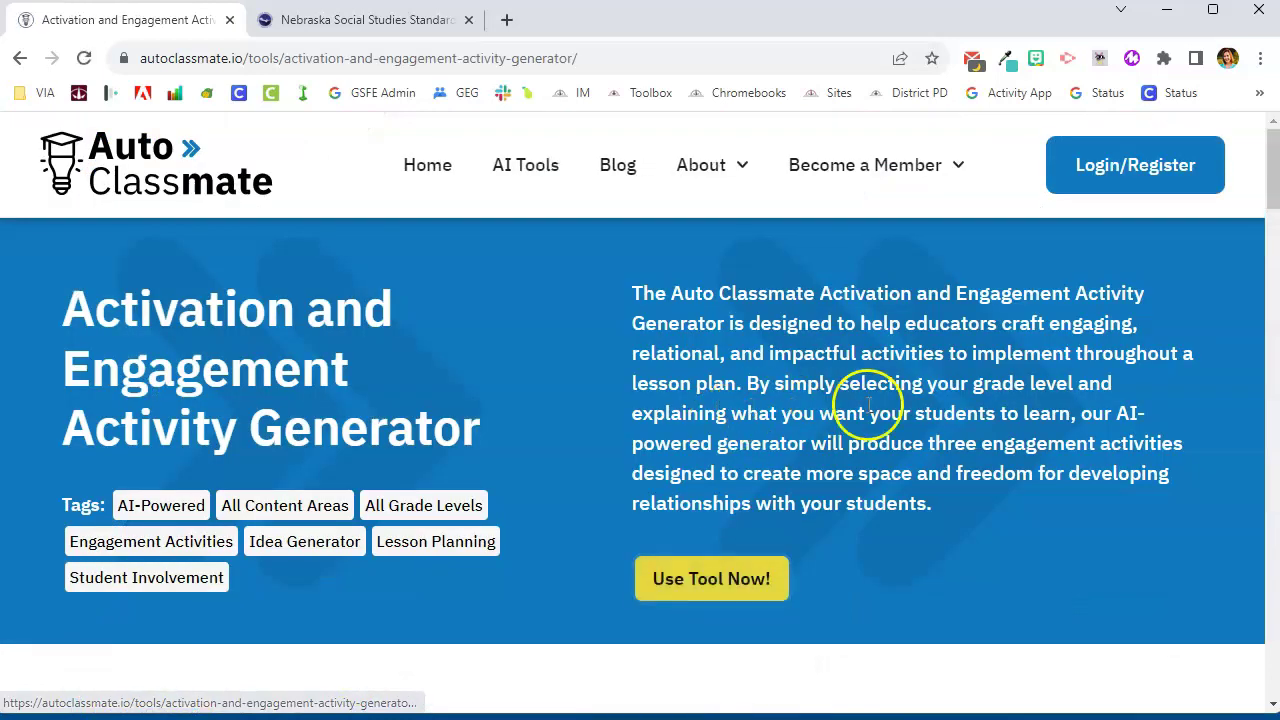
{"action": "scroll", "coordinate": [866, 391], "scroll_direction": "down", "scroll_amount": 6}
{"action": "left_click", "coordinate": [377, 397]}
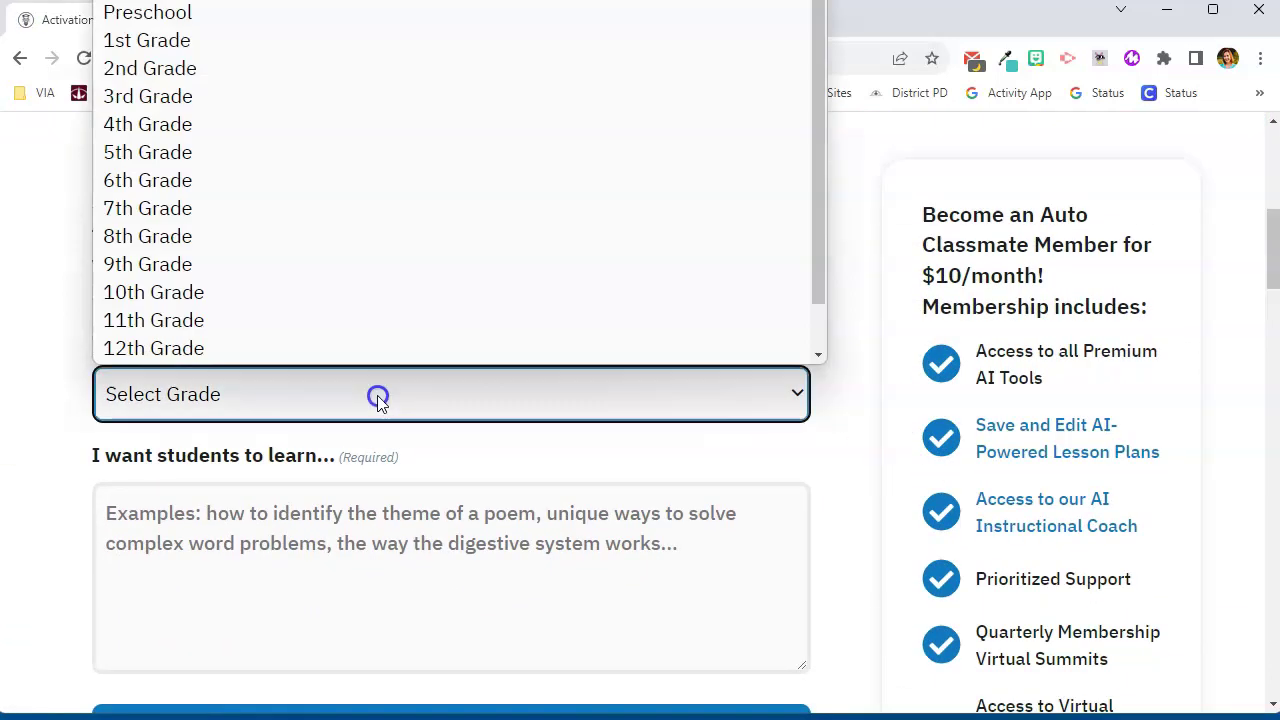
{"action": "left_click", "coordinate": [300, 153]}
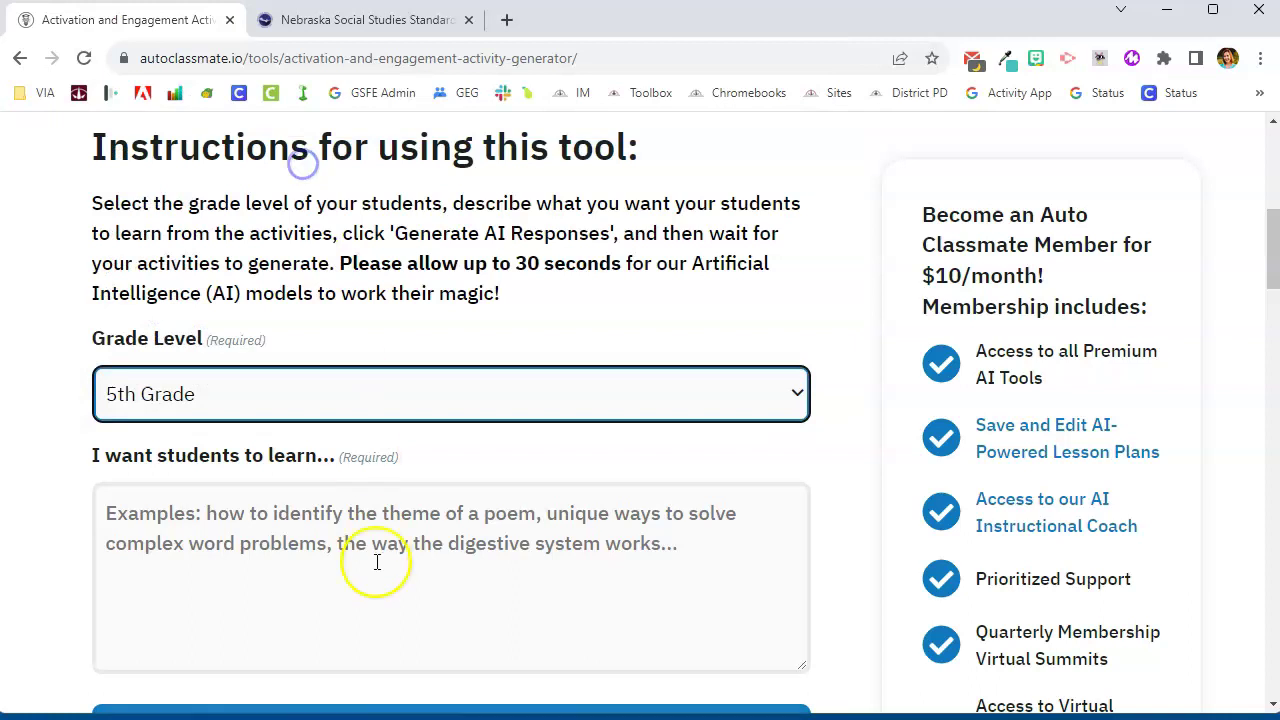
{"action": "left_click", "coordinate": [381, 565]}
{"action": "scroll", "coordinate": [553, 523], "scroll_direction": "down", "scroll_amount": 3}
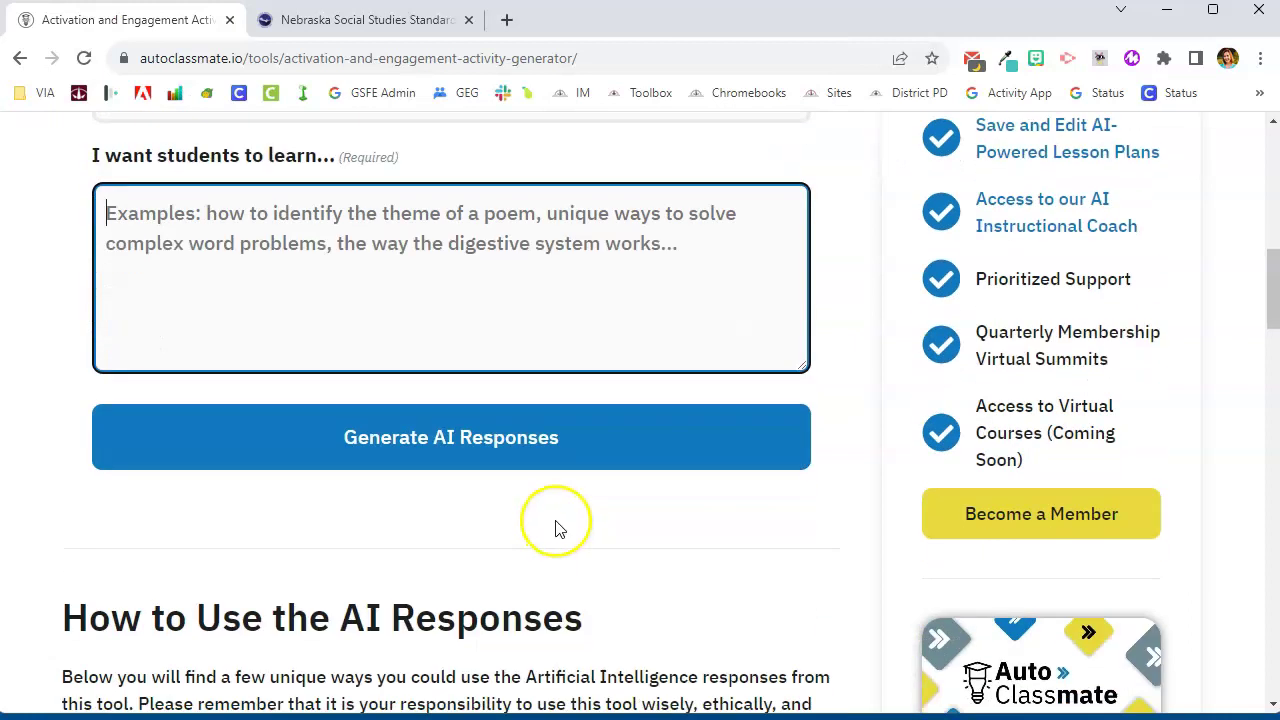
{"action": "scroll", "coordinate": [557, 509], "scroll_direction": "up", "scroll_amount": 10}
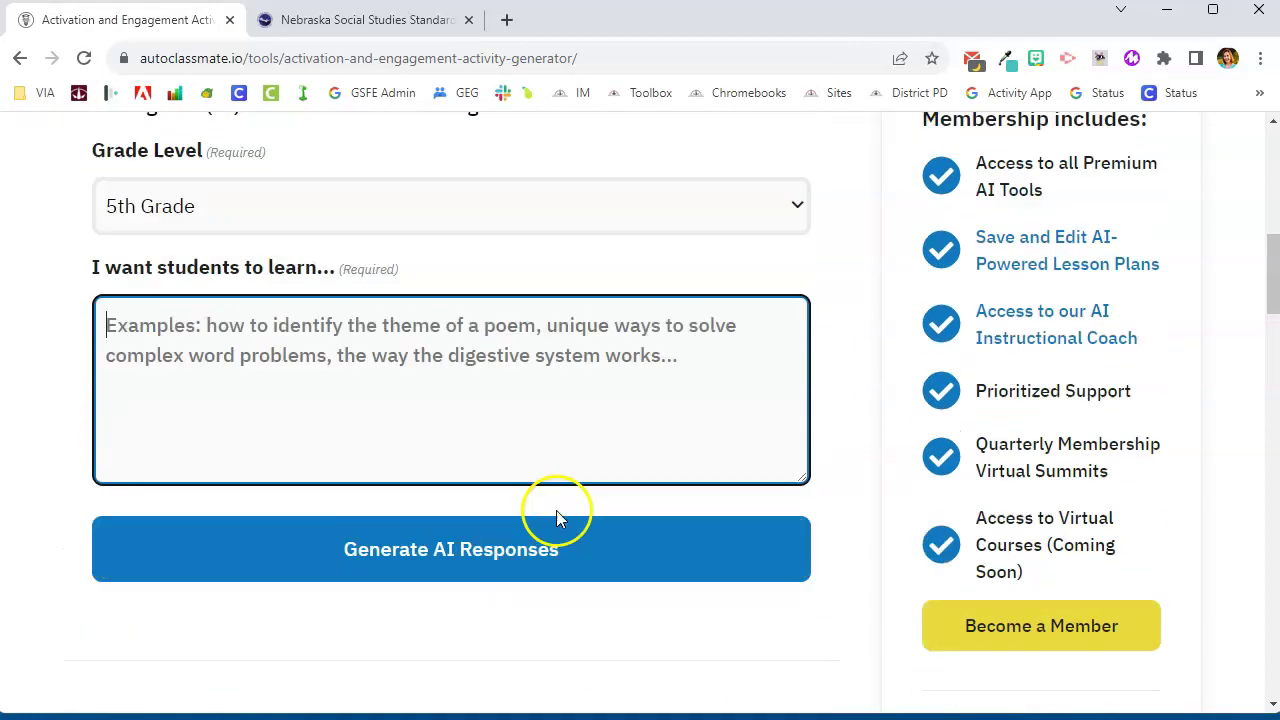
{"action": "scroll", "coordinate": [662, 410], "scroll_direction": "up", "scroll_amount": 1}
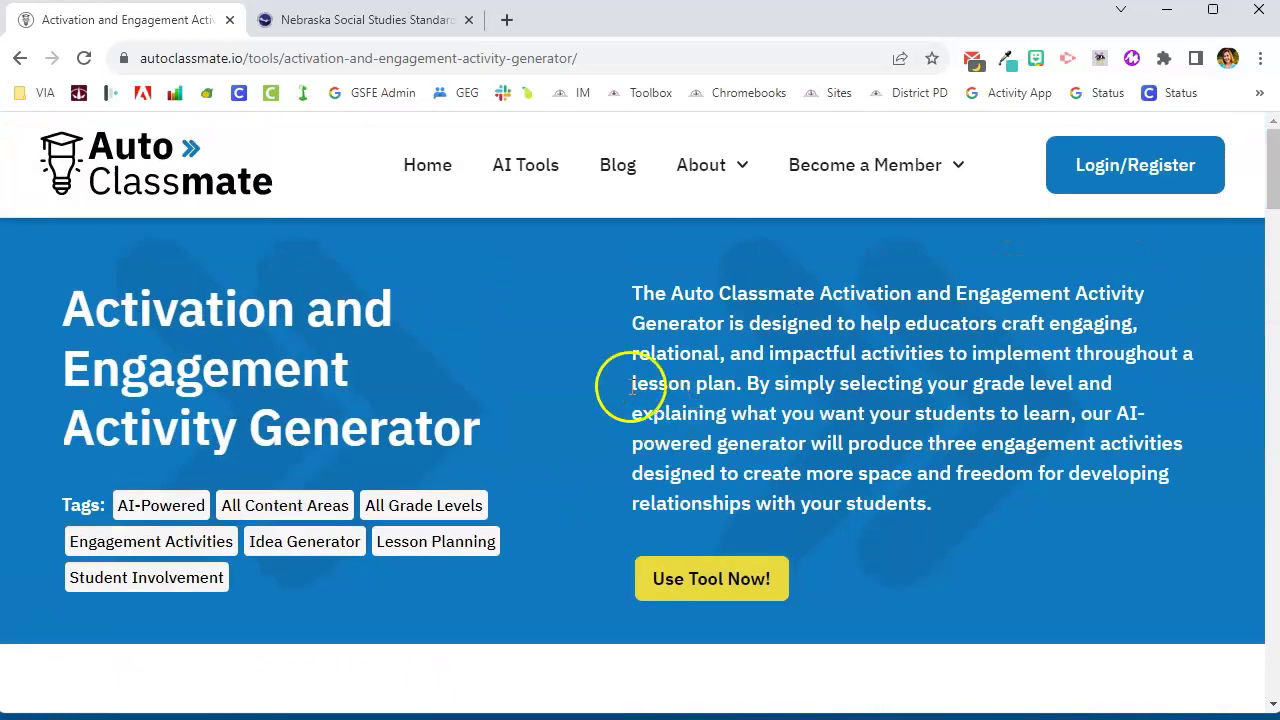
- Launch the Would You Rather Question Generator from the AI Tools catalogue and reach its form
{"action": "left_click", "coordinate": [535, 170]}
{"action": "scroll", "coordinate": [1160, 523], "scroll_direction": "down", "scroll_amount": 15}
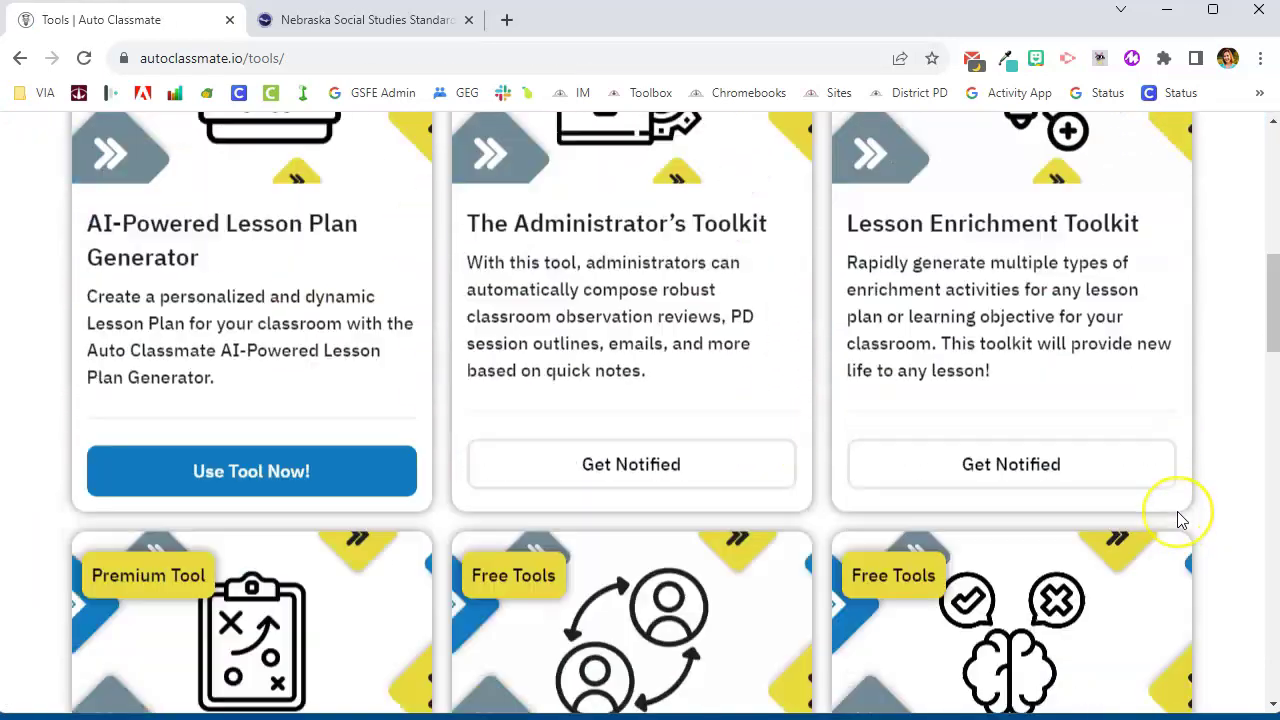
{"action": "scroll", "coordinate": [1176, 518], "scroll_direction": "up", "scroll_amount": 1}
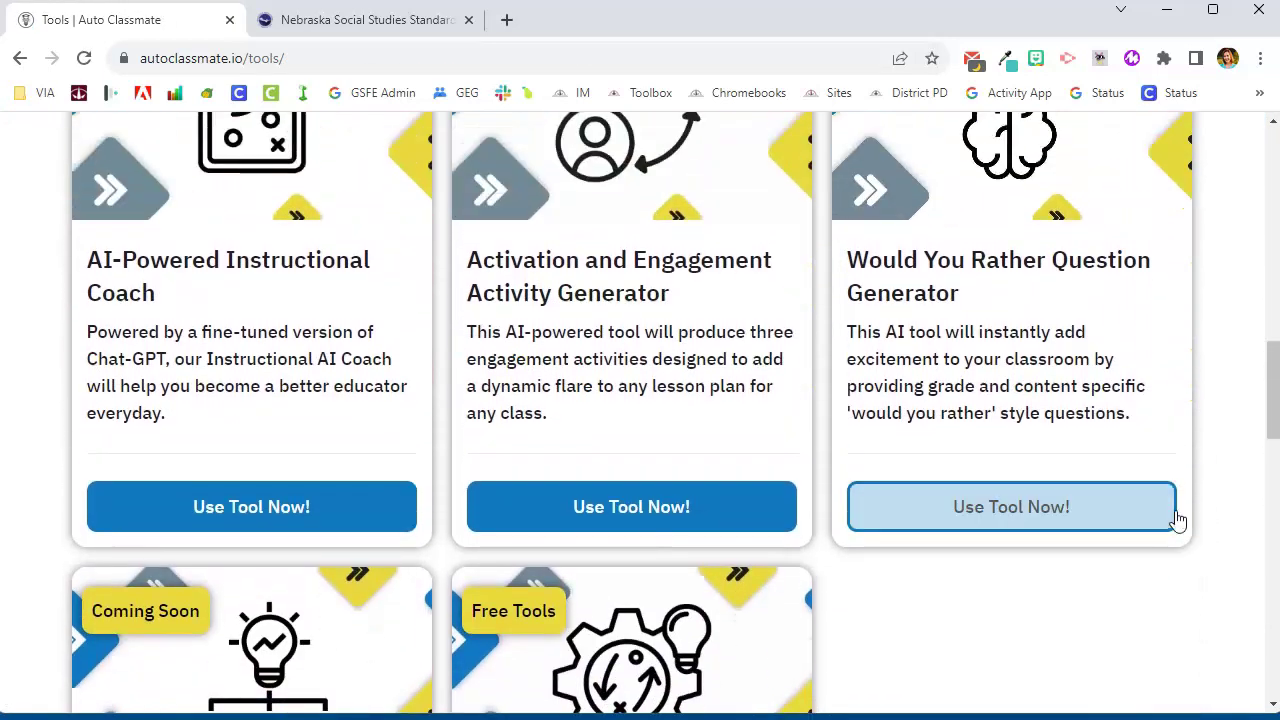
{"action": "left_click", "coordinate": [1040, 507]}
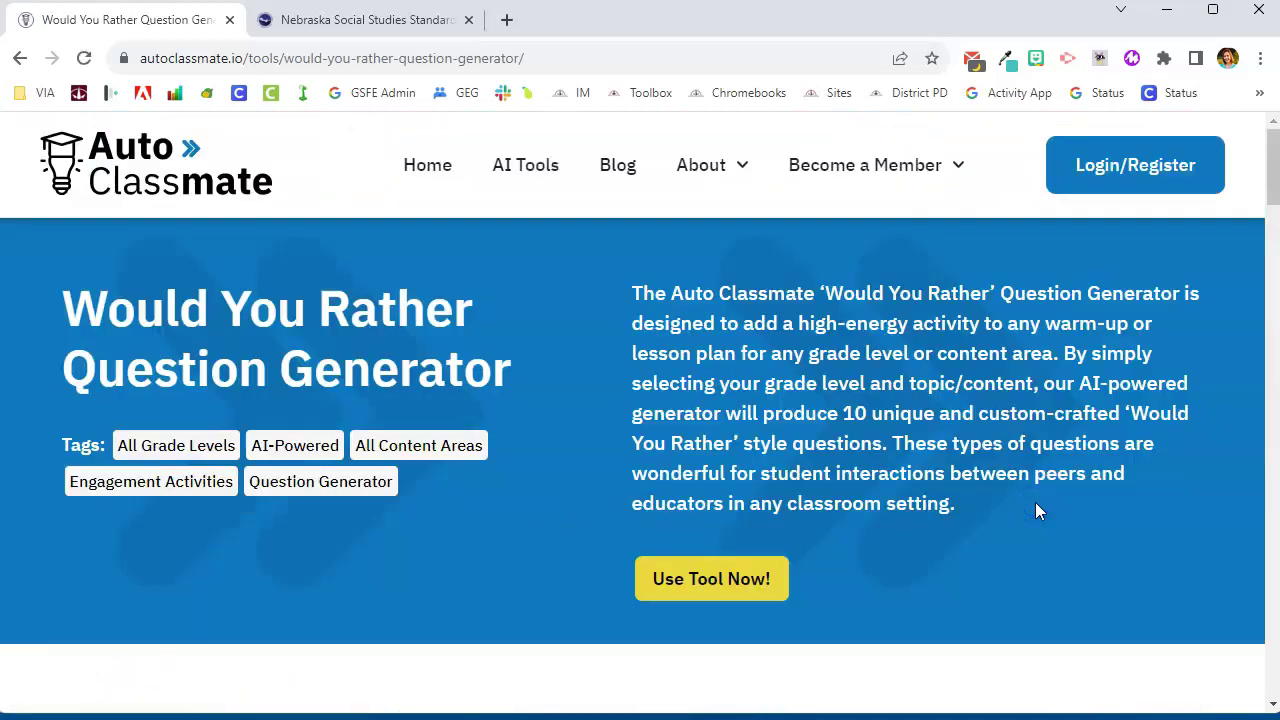
{"action": "scroll", "coordinate": [1035, 502], "scroll_direction": "down", "scroll_amount": 6}
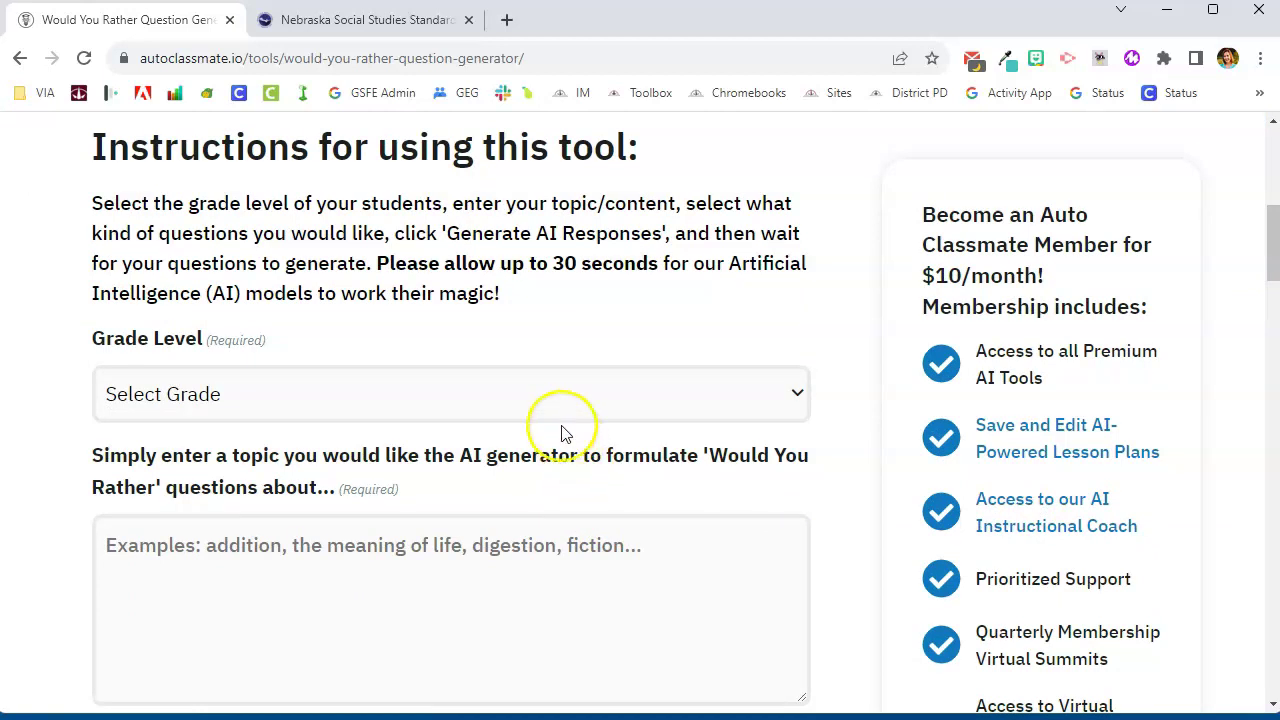
- Choose 5th Grade and enter 'historical figures' as the question topic
{"action": "left_click", "coordinate": [553, 392]}
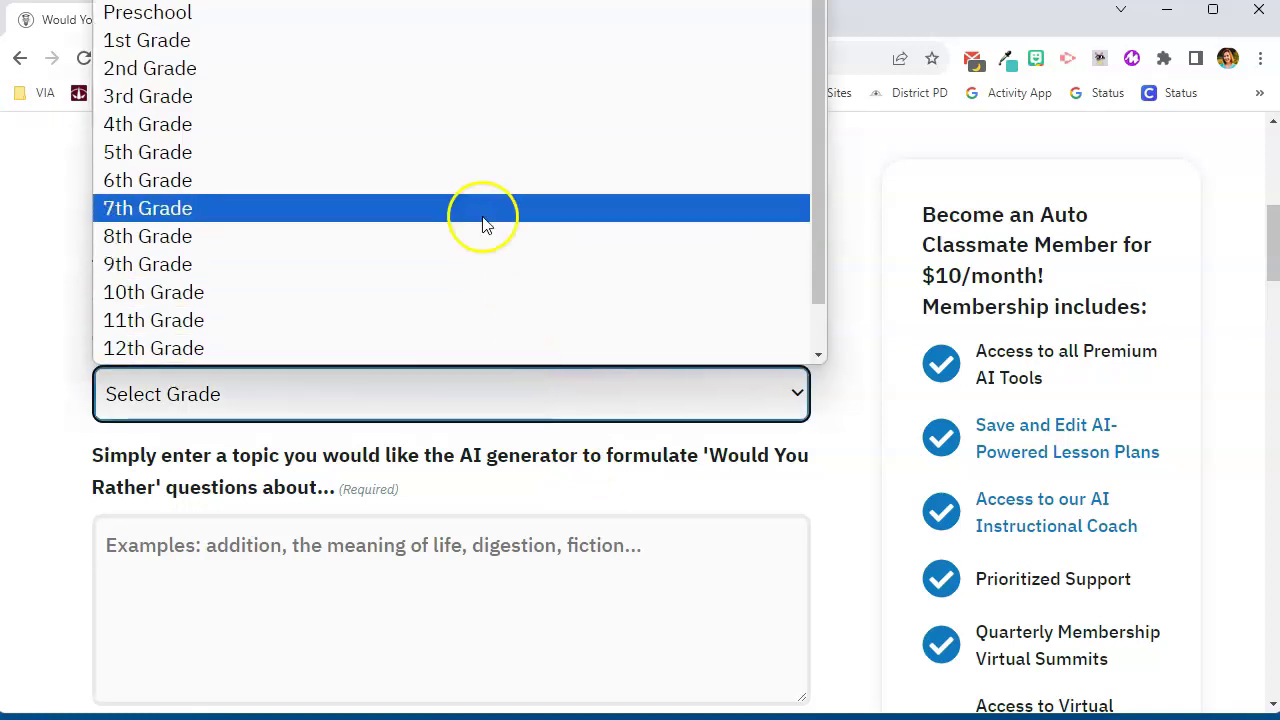
{"action": "left_click", "coordinate": [471, 155]}
{"action": "left_click", "coordinate": [567, 564]}
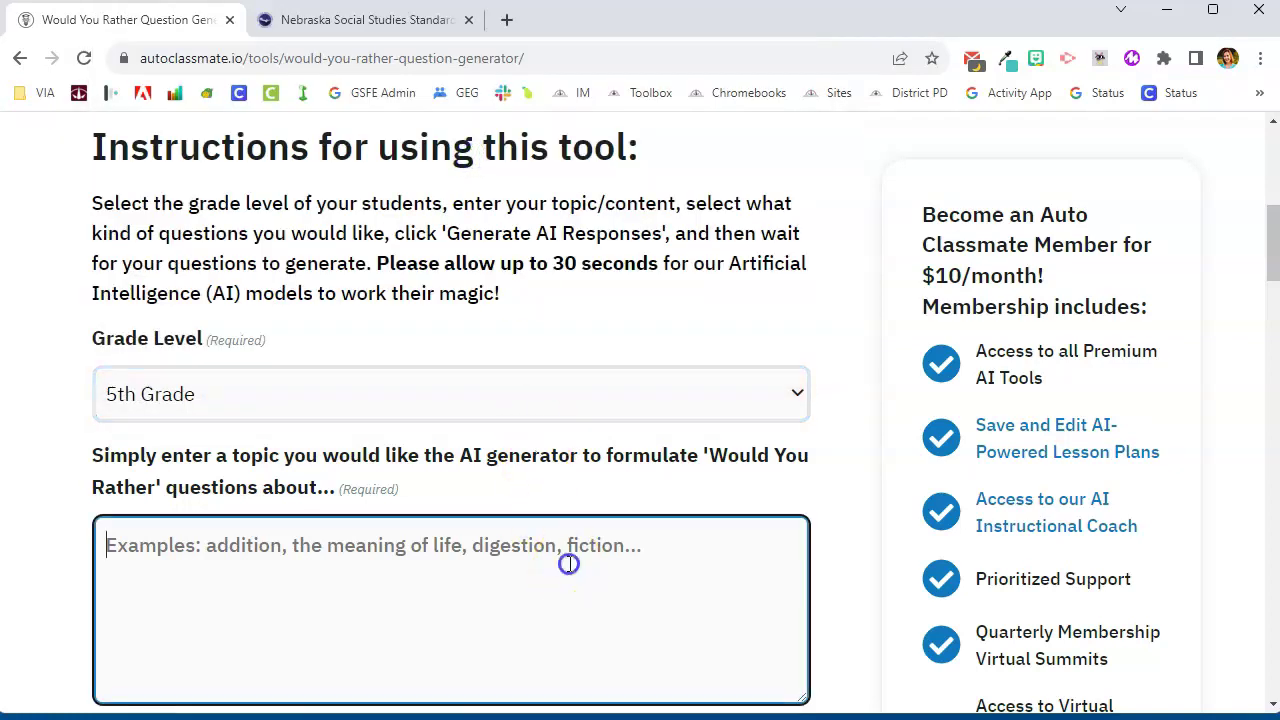
{"action": "scroll", "coordinate": [840, 532], "scroll_direction": "down", "scroll_amount": 1}
{"action": "scroll", "coordinate": [840, 532], "scroll_direction": "down", "scroll_amount": 2}
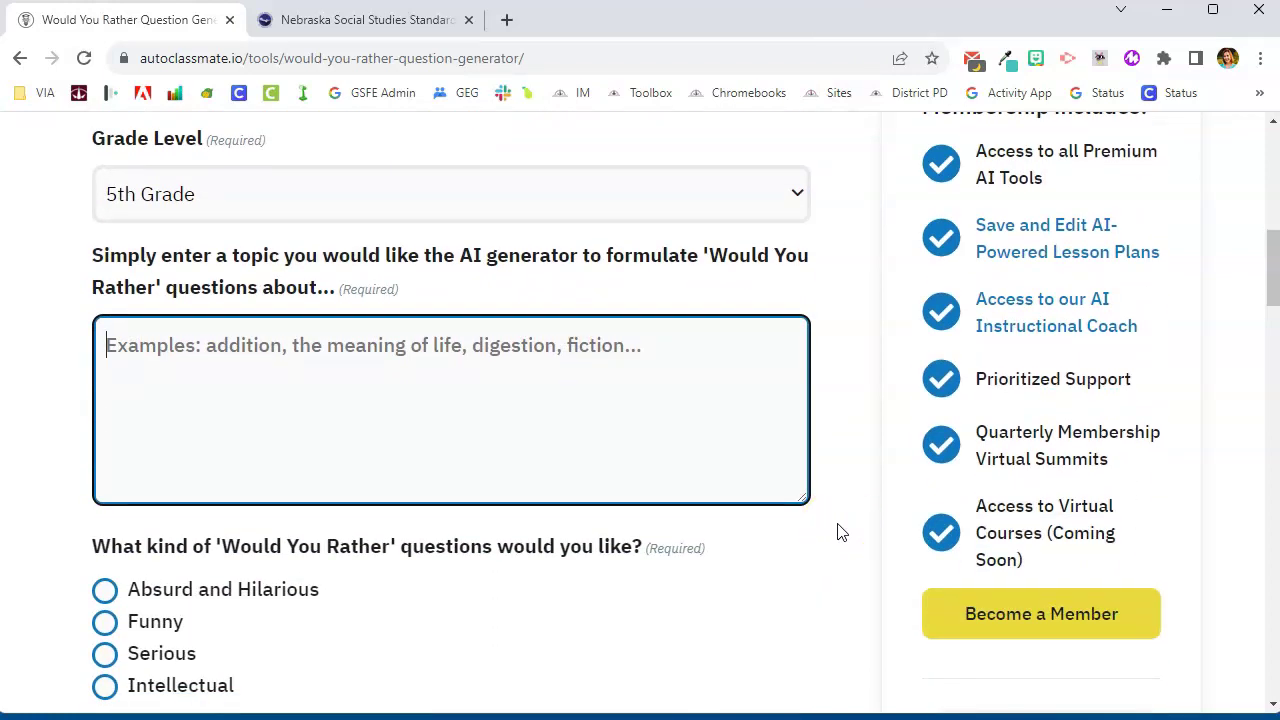
{"action": "type", "text": "historical figures"}
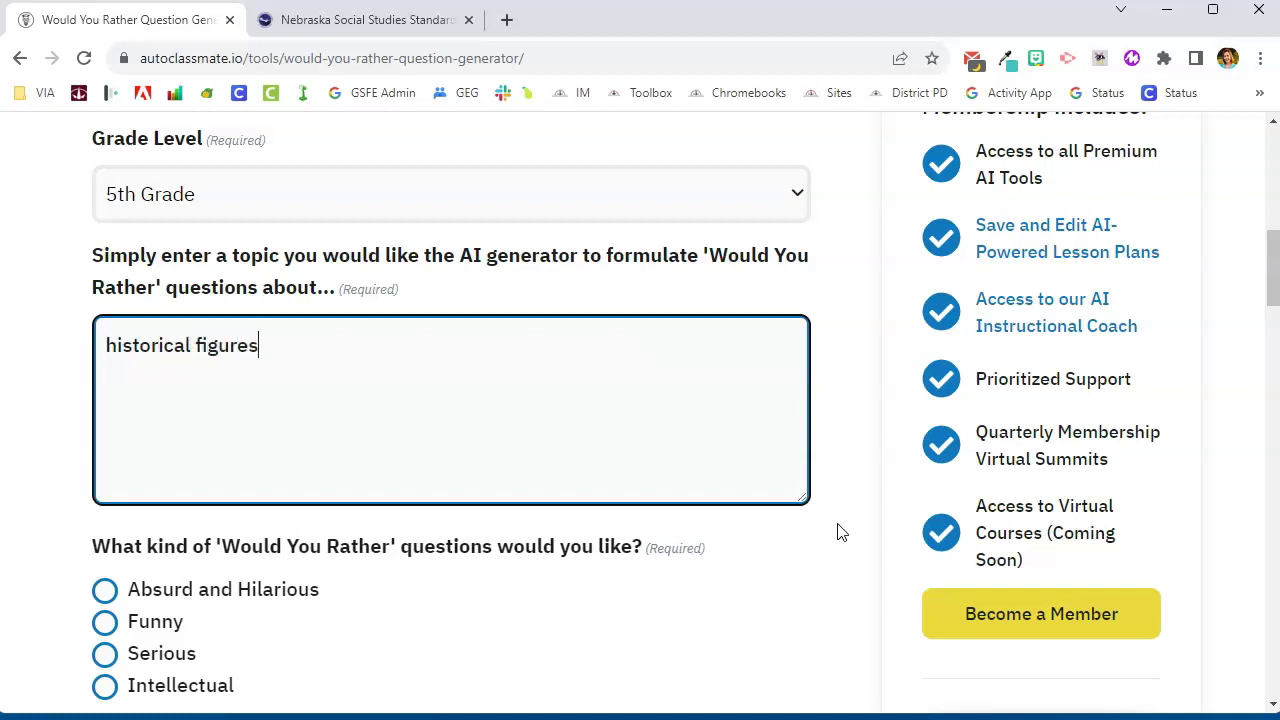
{"action": "scroll", "coordinate": [691, 543], "scroll_direction": "down", "scroll_amount": 2}
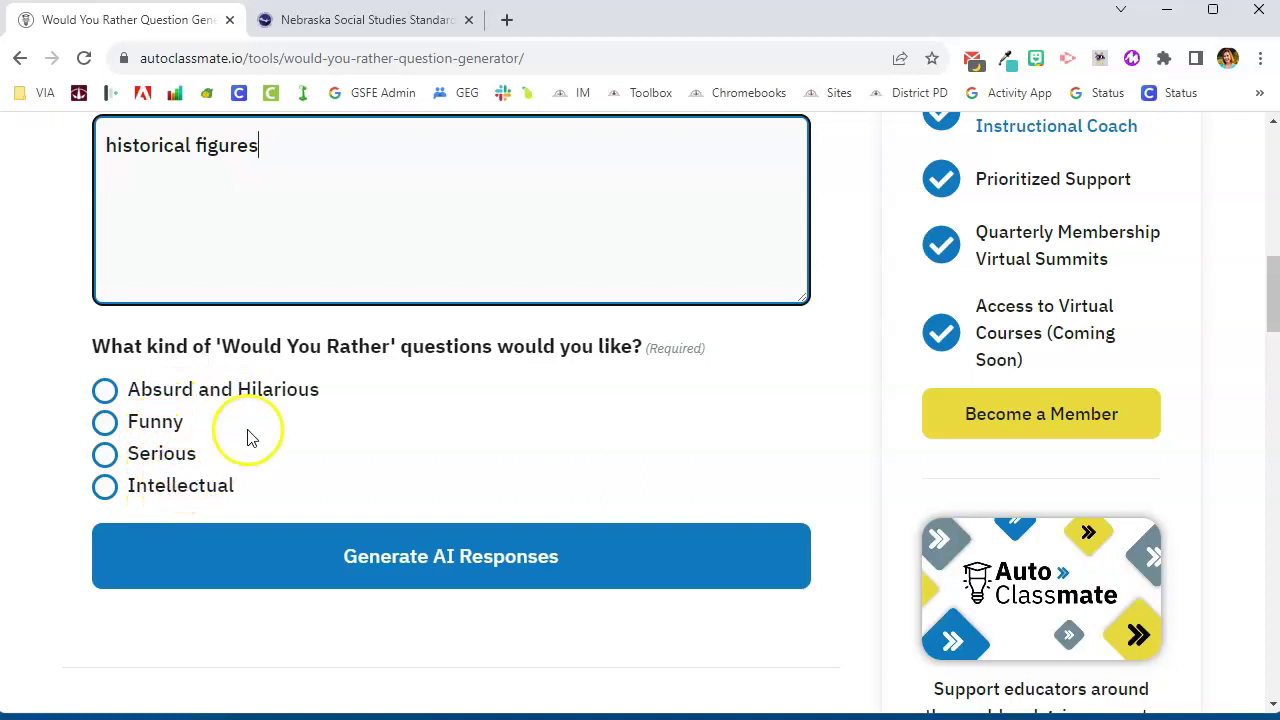
- Pick the Funny style, decline the newsletter, and generate the questions
{"action": "left_click", "coordinate": [104, 421]}
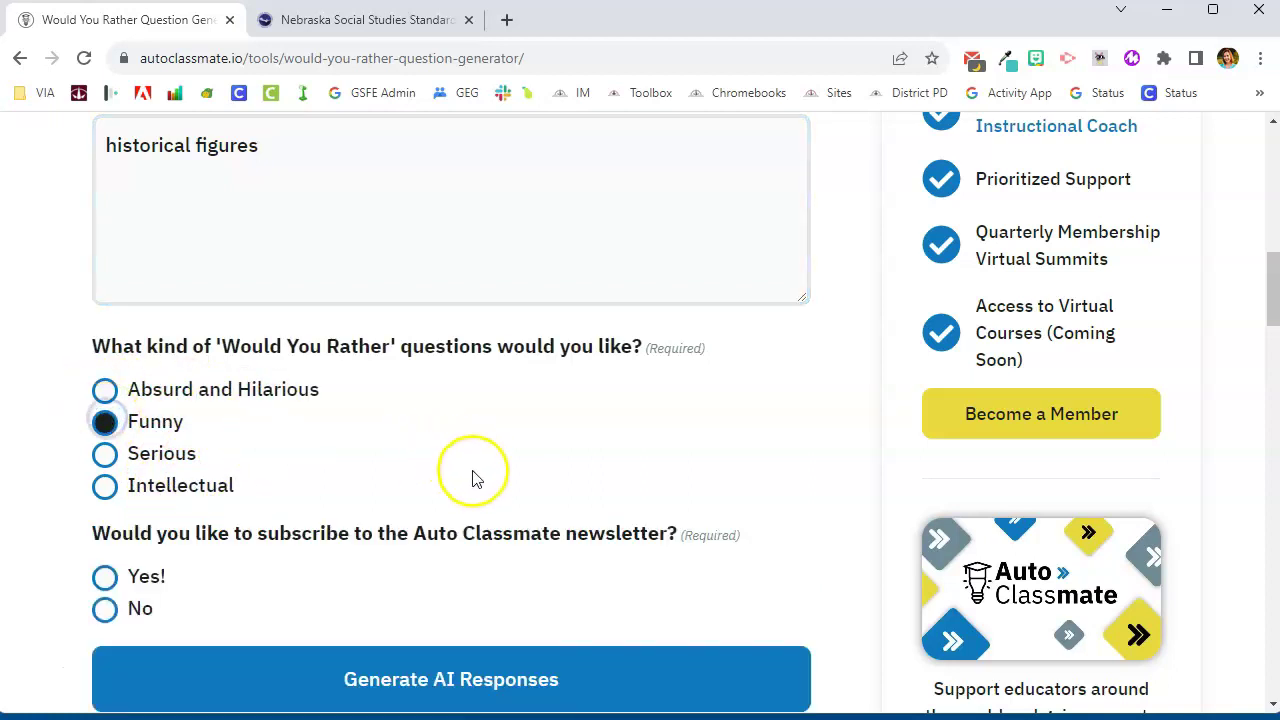
{"action": "scroll", "coordinate": [475, 478], "scroll_direction": "down", "scroll_amount": 2}
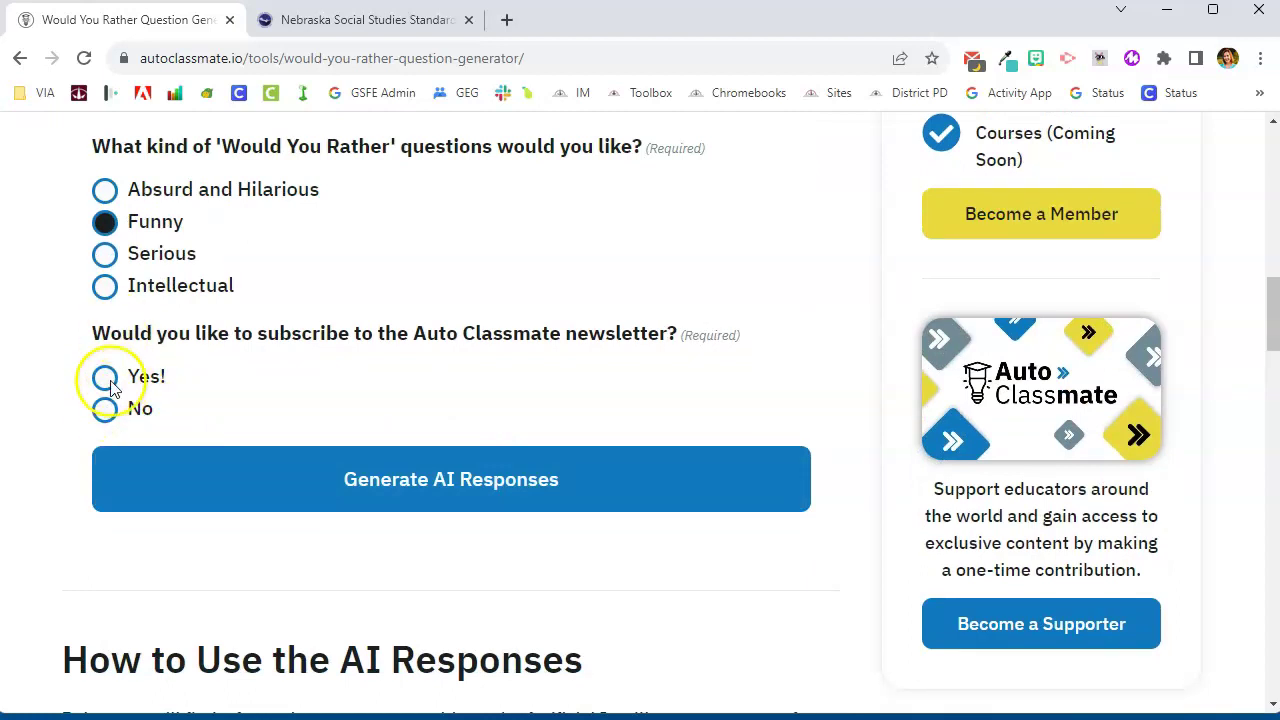
{"action": "left_click", "coordinate": [105, 409]}
{"action": "scroll", "coordinate": [430, 450], "scroll_direction": "down", "scroll_amount": 2}
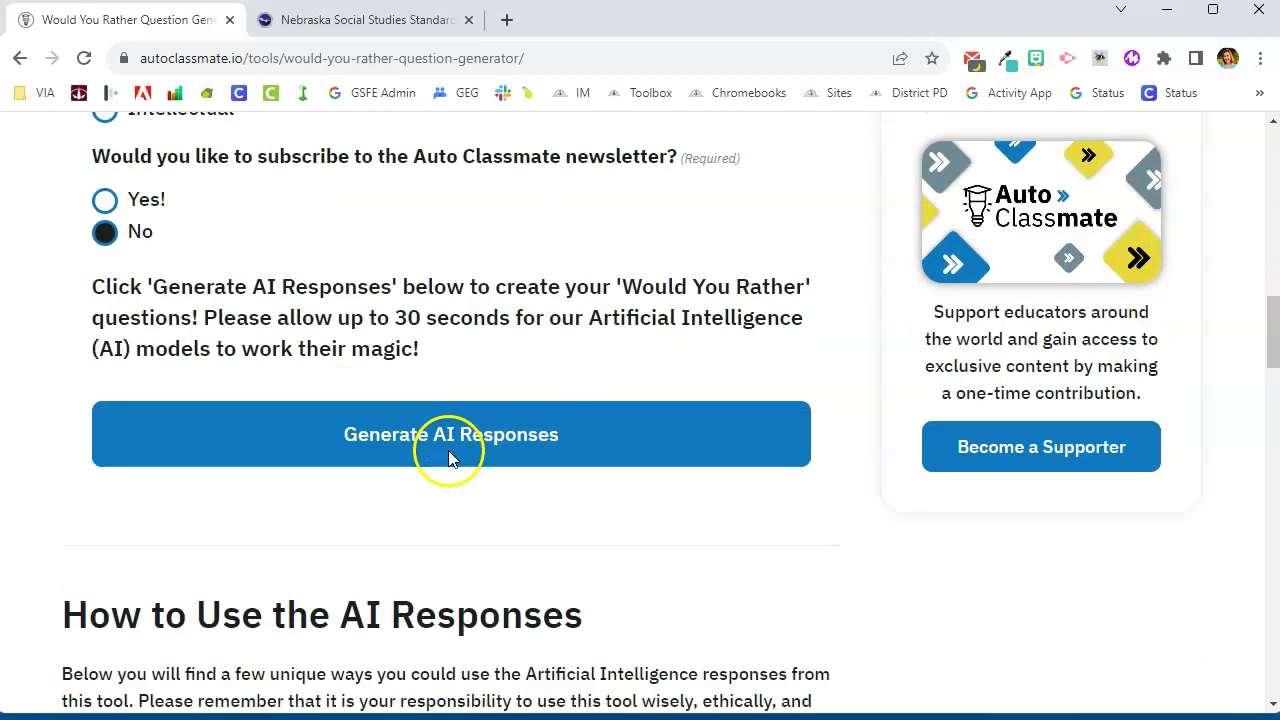
{"action": "left_click", "coordinate": [500, 428]}
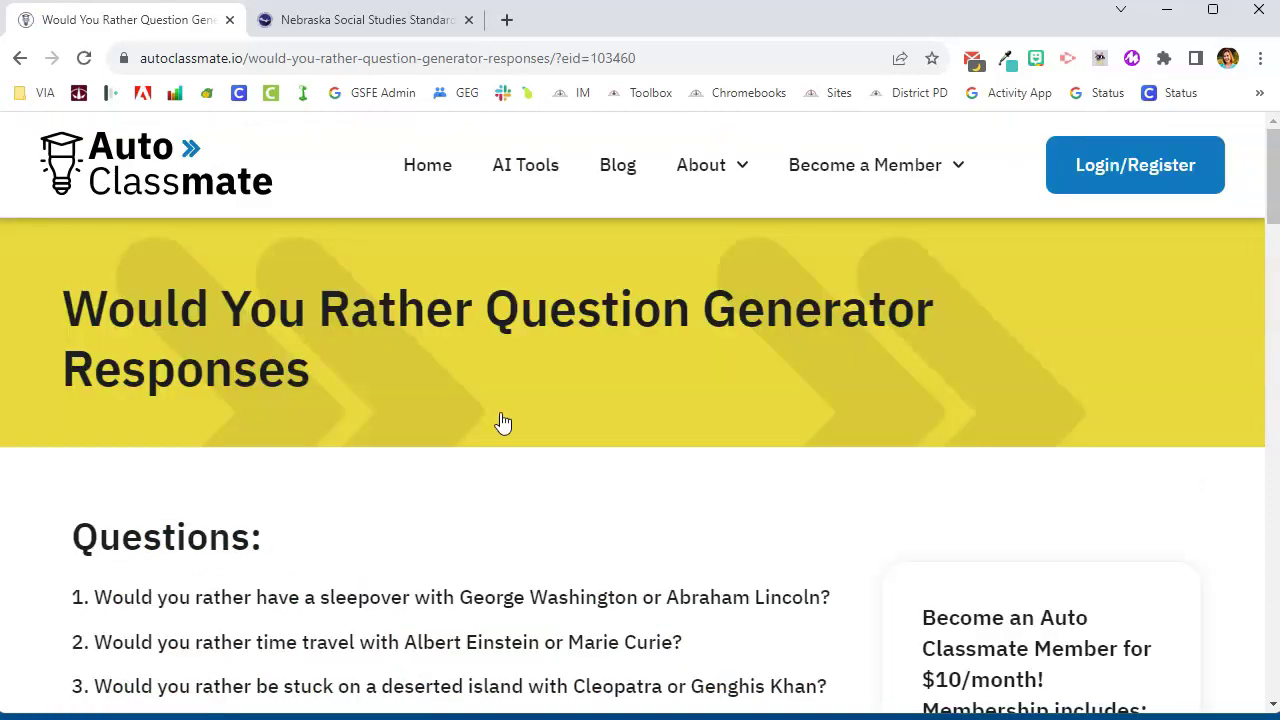
- Look over the ten funny historical-figure Would You Rather questions and download them as a PDF
{"action": "scroll", "coordinate": [723, 466], "scroll_direction": "down", "scroll_amount": 4}
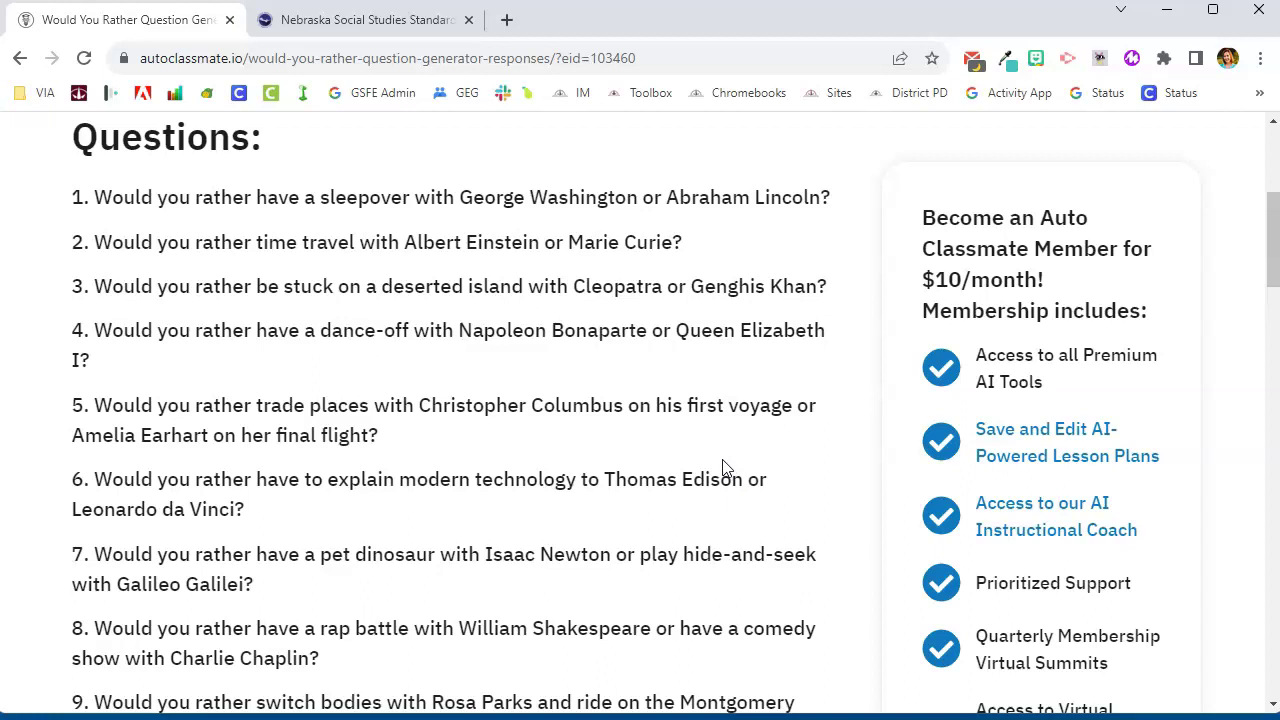
{"action": "scroll", "coordinate": [723, 466], "scroll_direction": "down", "scroll_amount": 5}
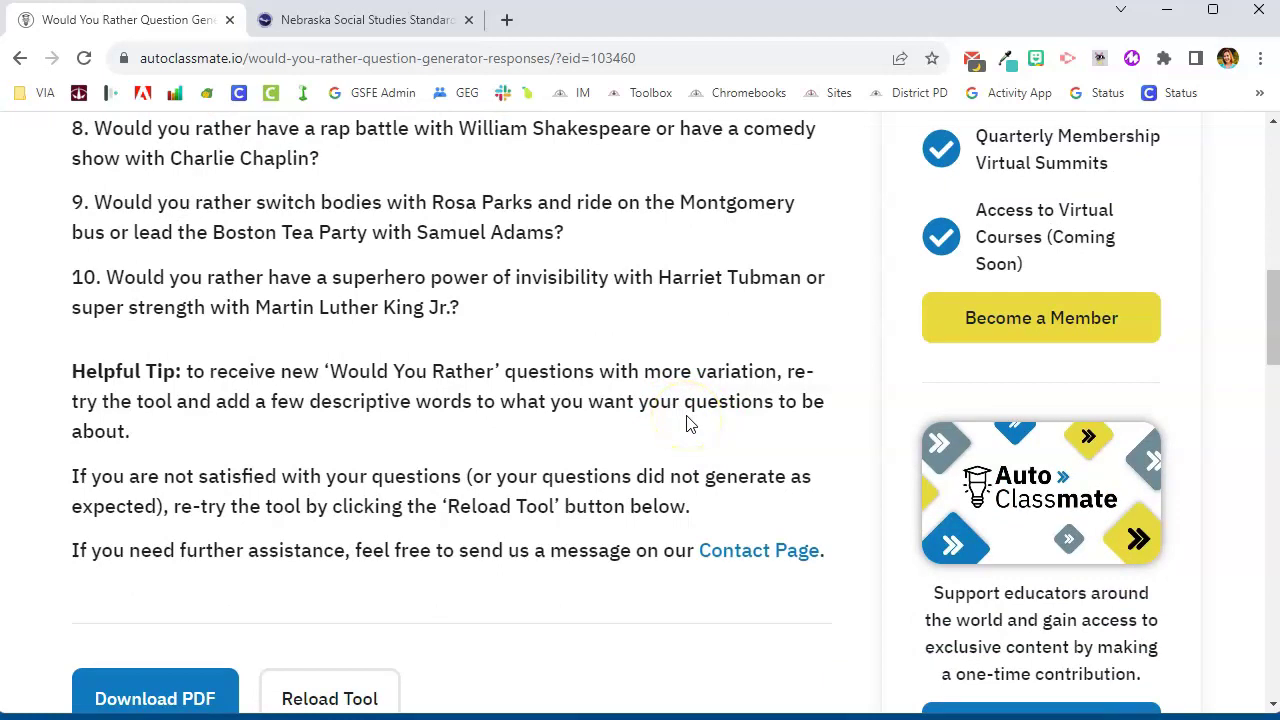
{"action": "scroll", "coordinate": [689, 423], "scroll_direction": "down", "scroll_amount": 4}
{"action": "left_click", "coordinate": [183, 313]}
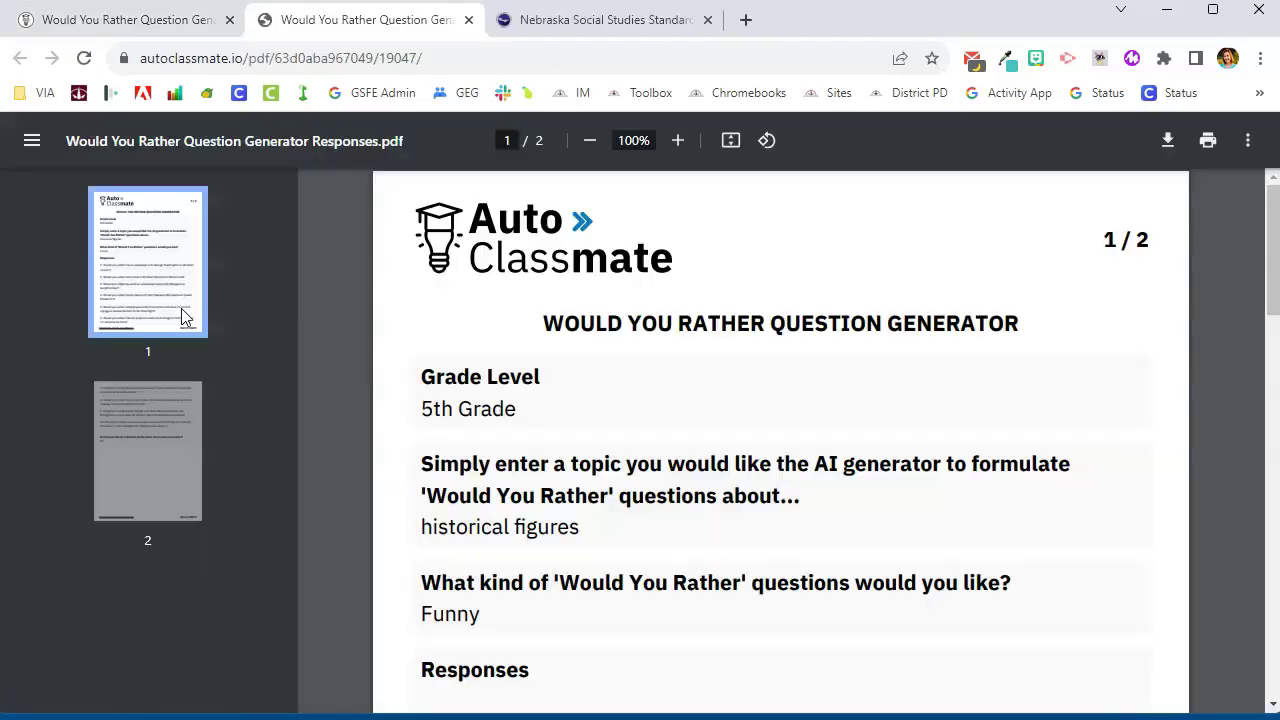
- Check both pages of 'Would You Rather Question Generator Responses.pdf', then return to the questions page
{"action": "scroll", "coordinate": [923, 390], "scroll_direction": "down", "scroll_amount": 10}
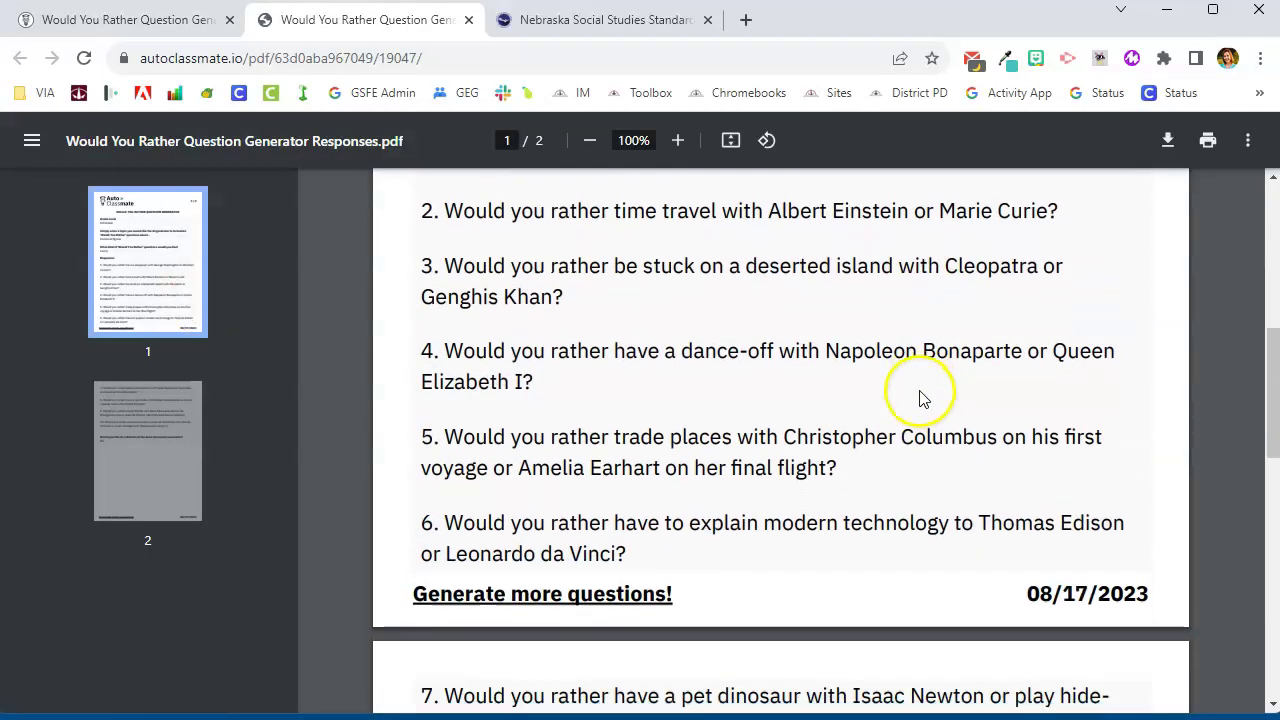
{"action": "scroll", "coordinate": [923, 390], "scroll_direction": "down", "scroll_amount": 1}
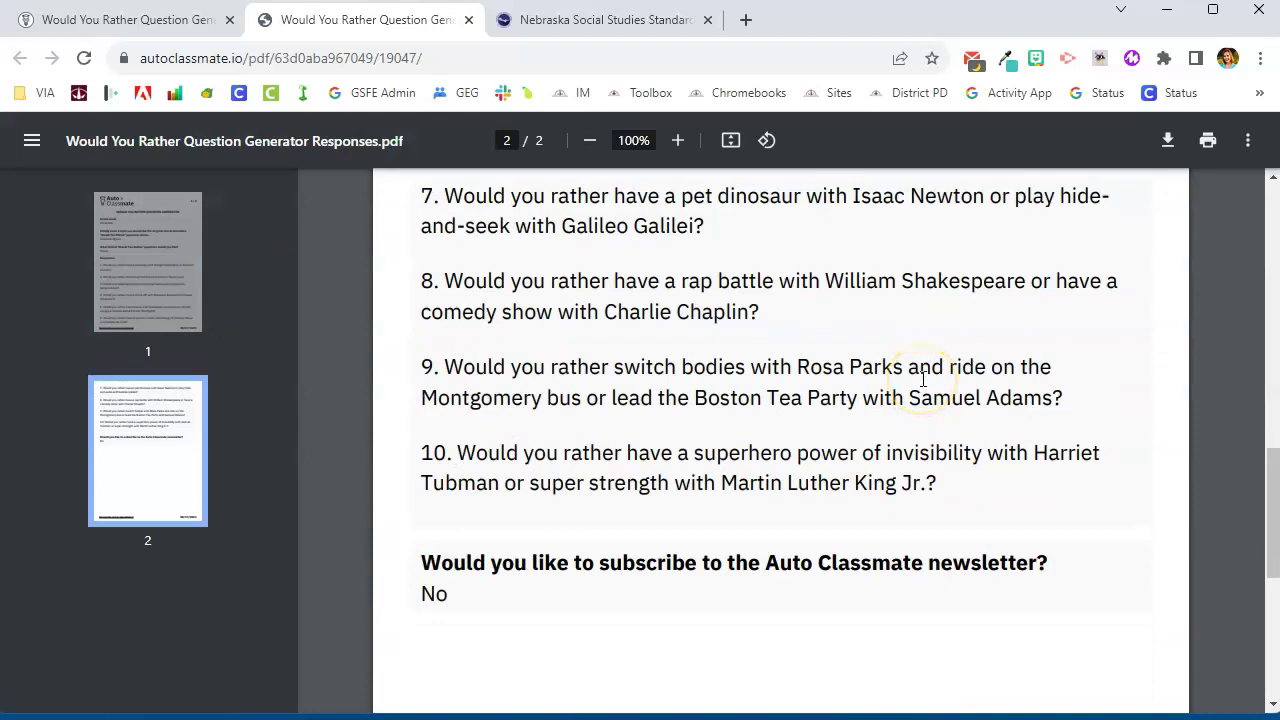
{"action": "scroll", "coordinate": [922, 378], "scroll_direction": "down", "scroll_amount": 4}
{"action": "scroll", "coordinate": [922, 381], "scroll_direction": "up", "scroll_amount": 15}
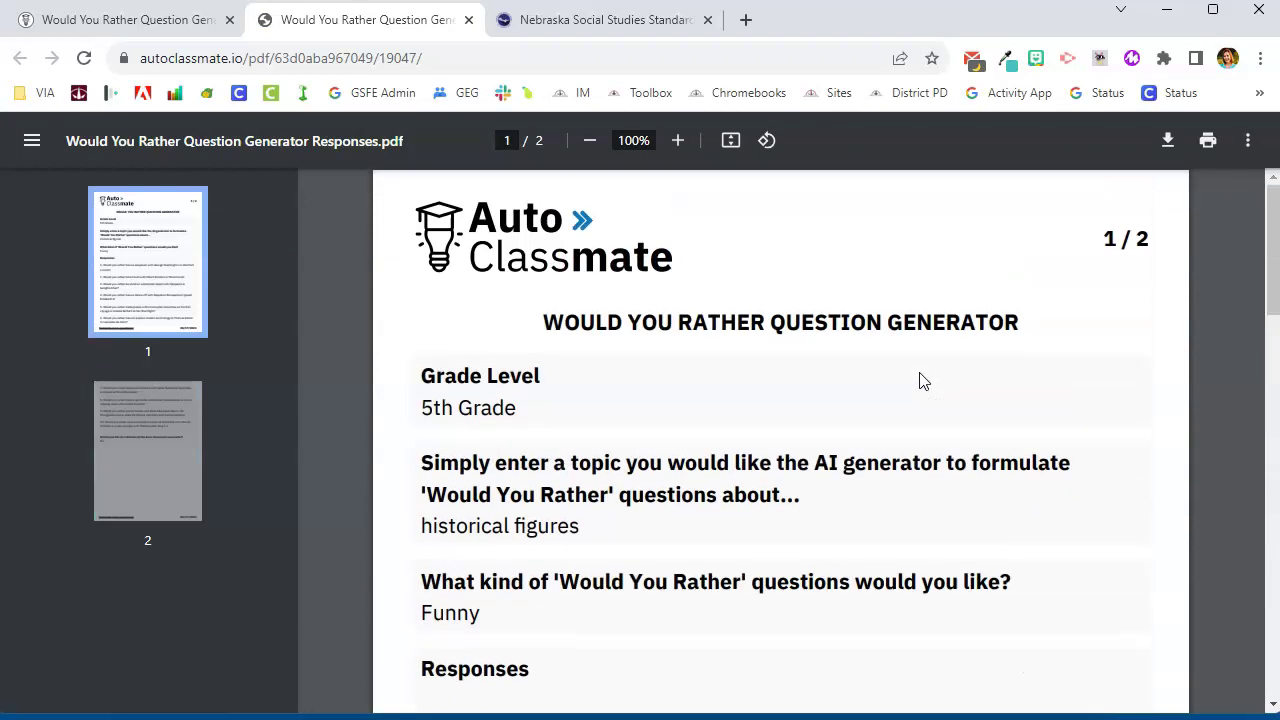
{"action": "left_click", "coordinate": [146, 18]}
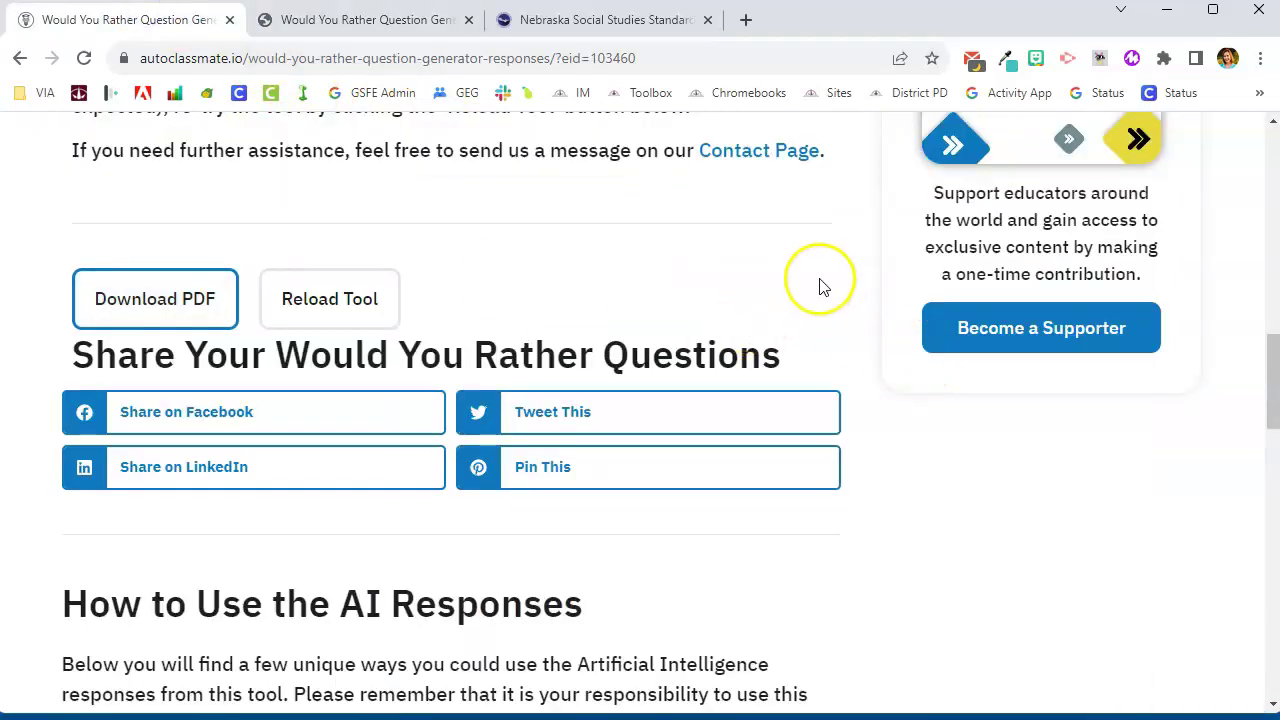
- Scroll to the top of the questions page and go to the AI Tools catalogue
{"action": "scroll", "coordinate": [820, 286], "scroll_direction": "up", "scroll_amount": 8}
{"action": "scroll", "coordinate": [820, 286], "scroll_direction": "up", "scroll_amount": 5}
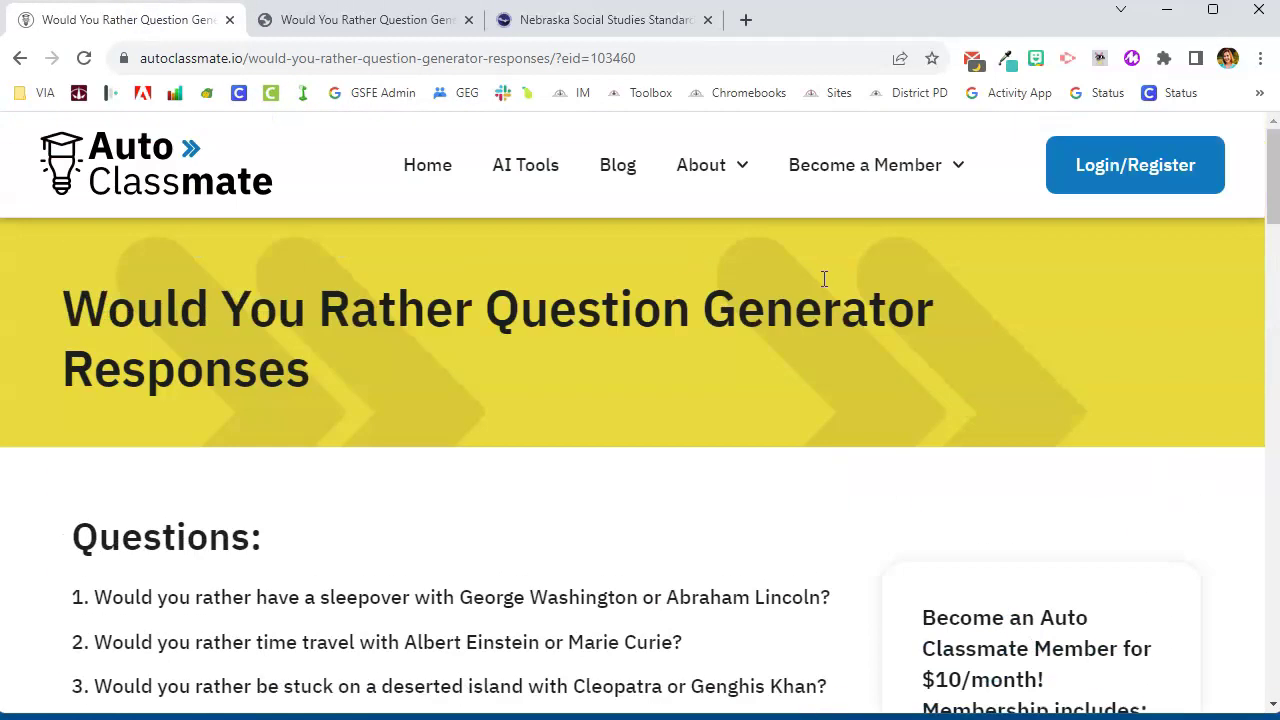
{"action": "left_click", "coordinate": [524, 166]}
- Browse the educator tool cards in the AI Tools catalogue and return to the top
{"action": "scroll", "coordinate": [772, 405], "scroll_direction": "down", "scroll_amount": 7}
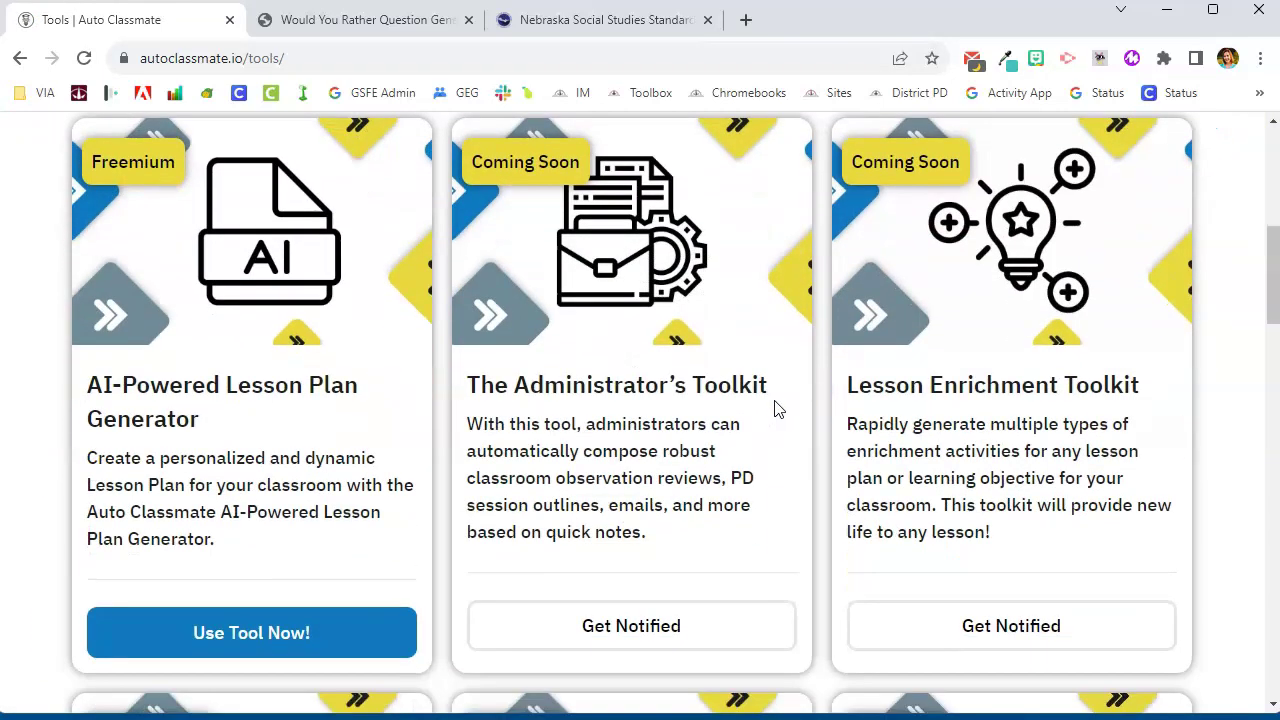
{"action": "left_click", "coordinate": [784, 398]}
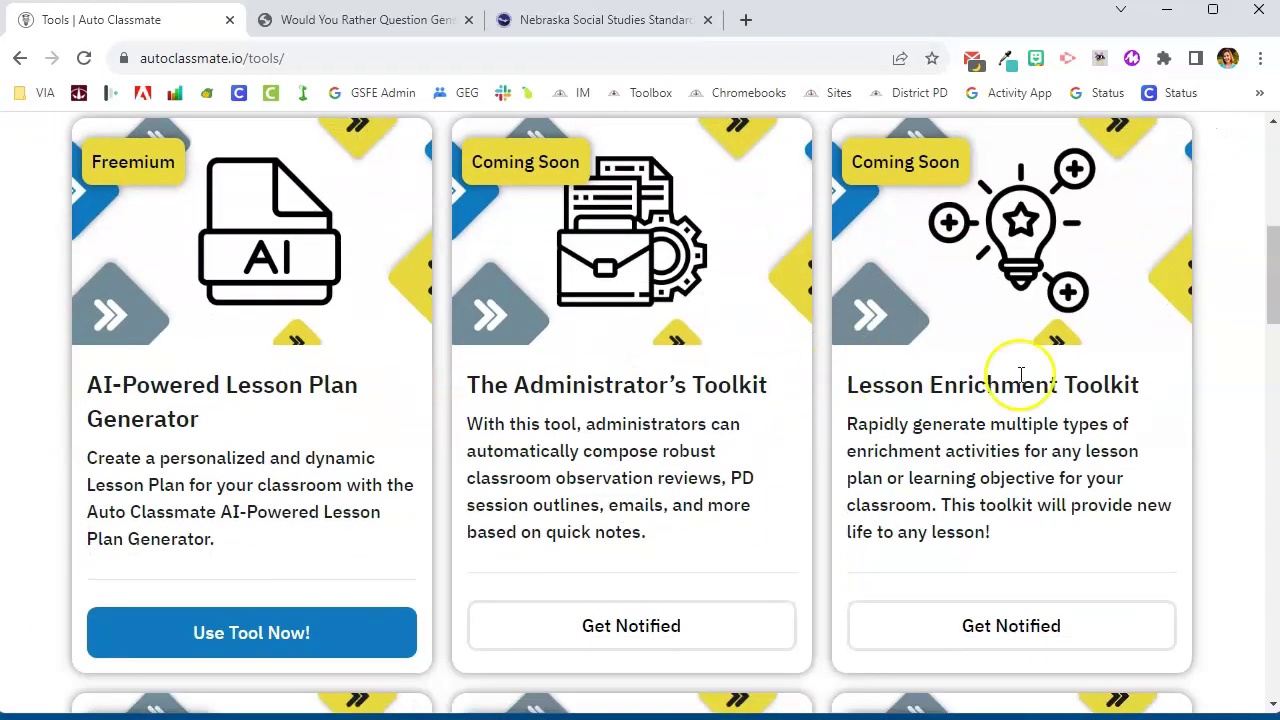
{"action": "scroll", "coordinate": [1214, 357], "scroll_direction": "down", "scroll_amount": 6}
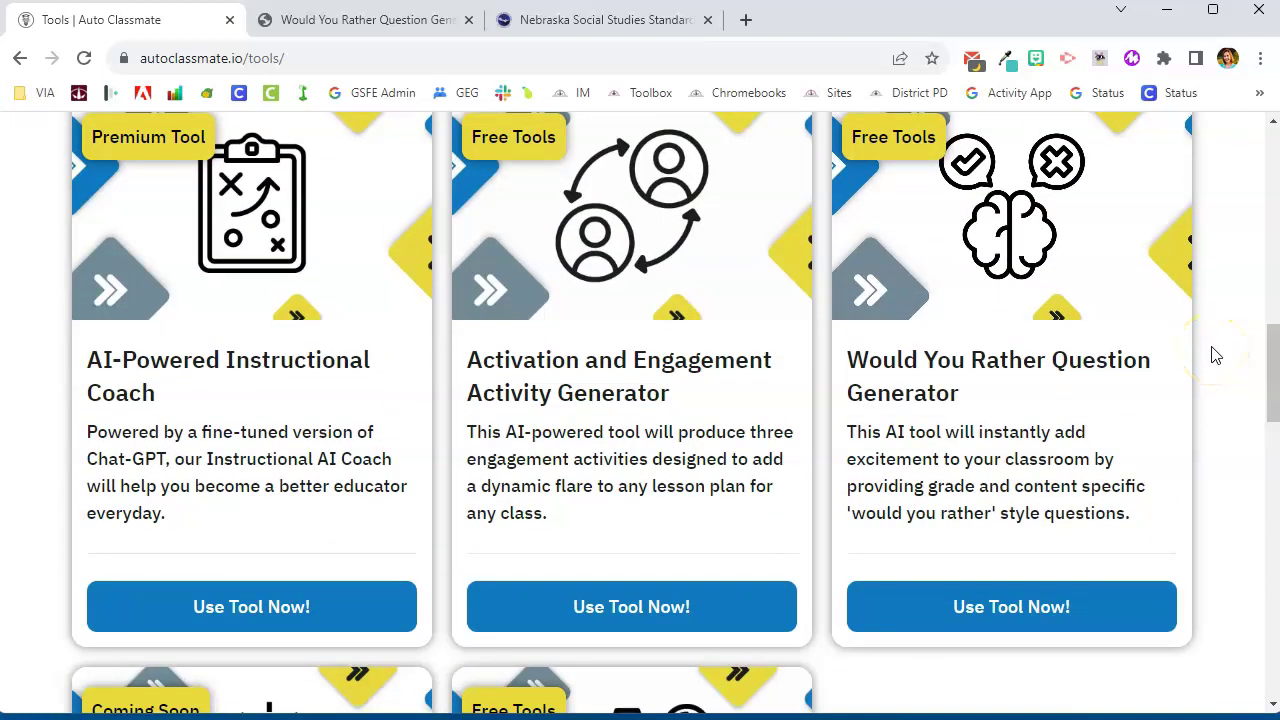
{"action": "scroll", "coordinate": [1214, 355], "scroll_direction": "down", "scroll_amount": 4}
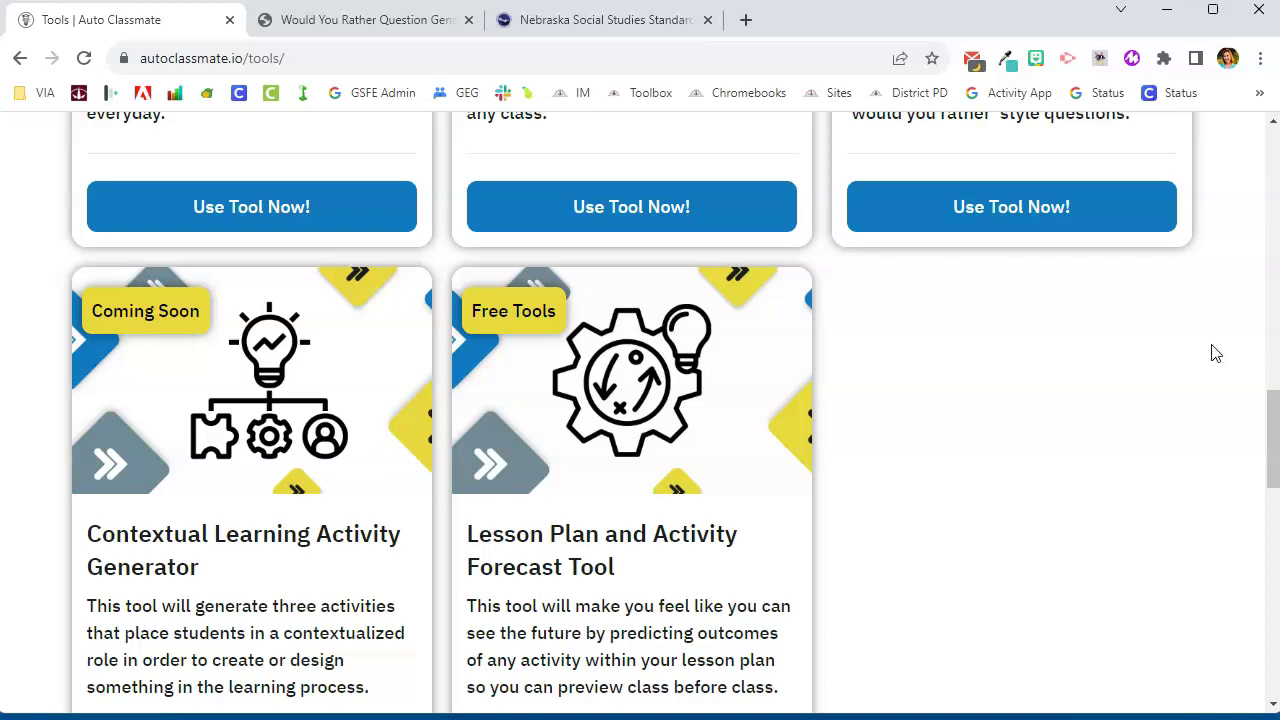
{"action": "scroll", "coordinate": [1215, 353], "scroll_direction": "up", "scroll_amount": 10}
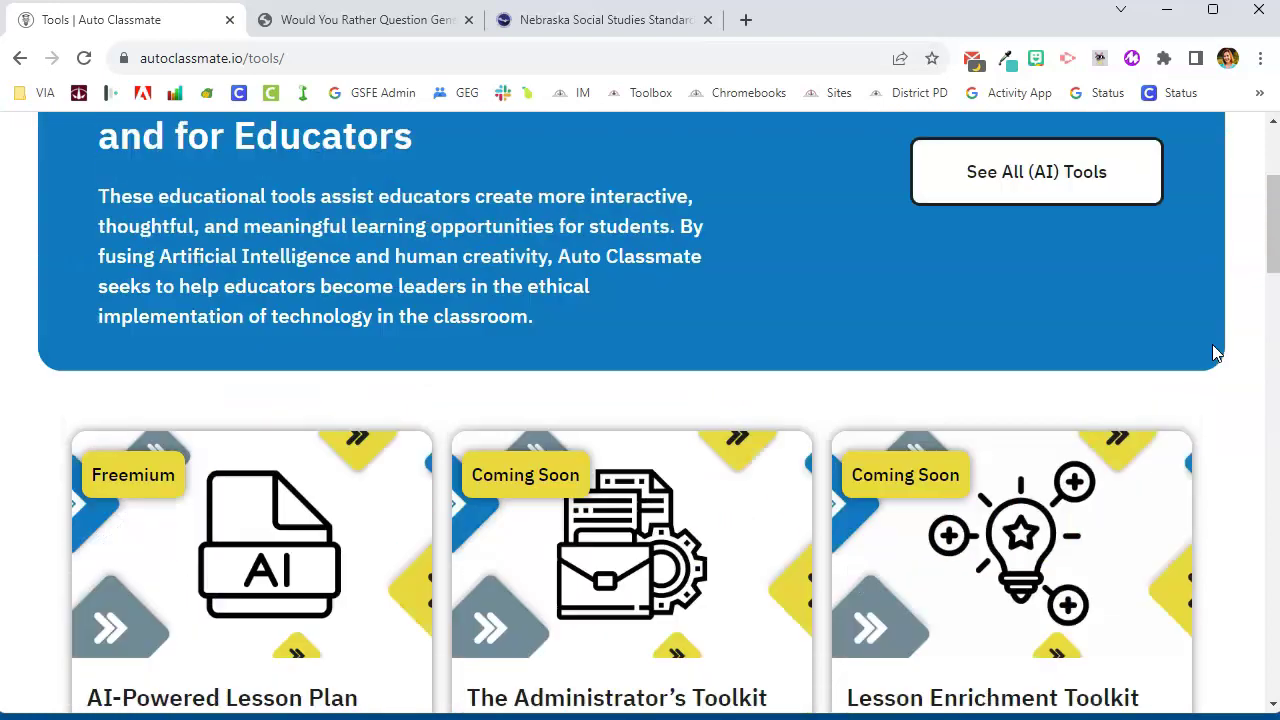
{"action": "scroll", "coordinate": [1215, 353], "scroll_direction": "up", "scroll_amount": 3}
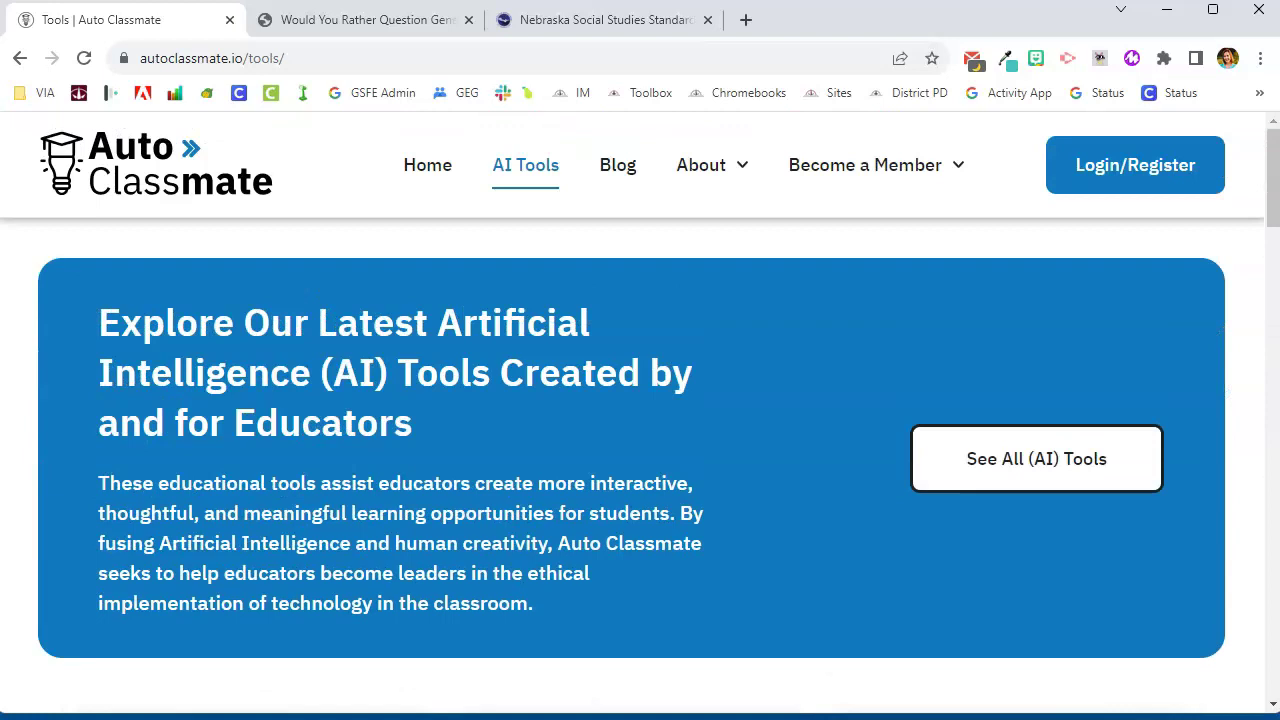